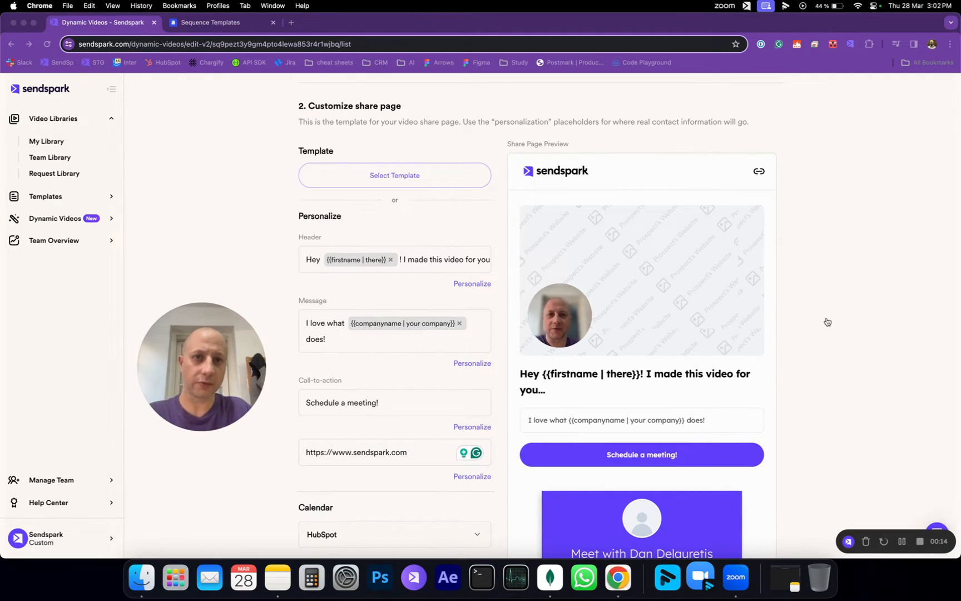
Step: Open the dynamic video's Share Campaign integrations, search 'ampl' and clear it, then go to Amplemarket's Sequence Templates
scroll(829, 312, "down", 1)
scroll(832, 298, "down", 1)
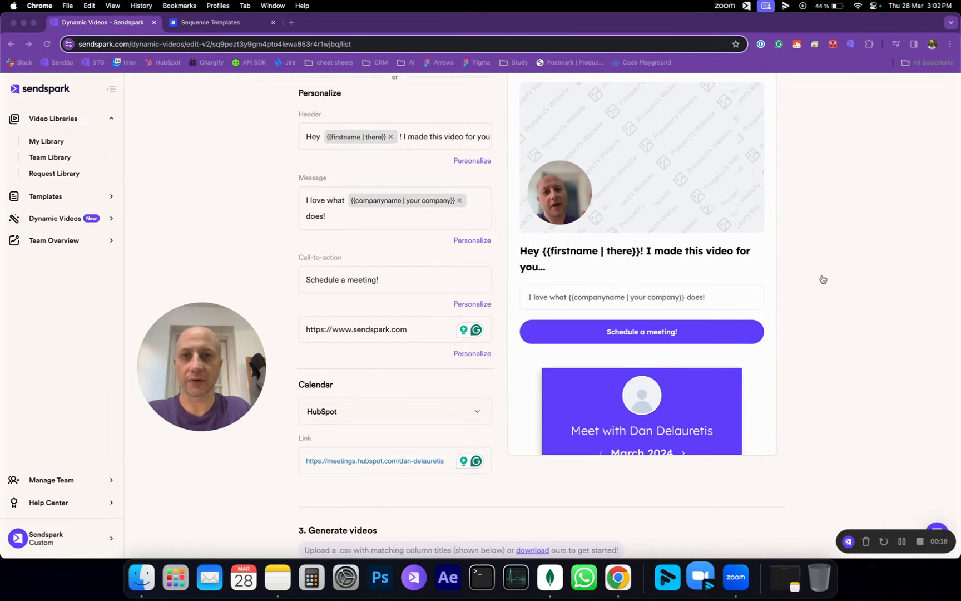
scroll(829, 275, "down", 5)
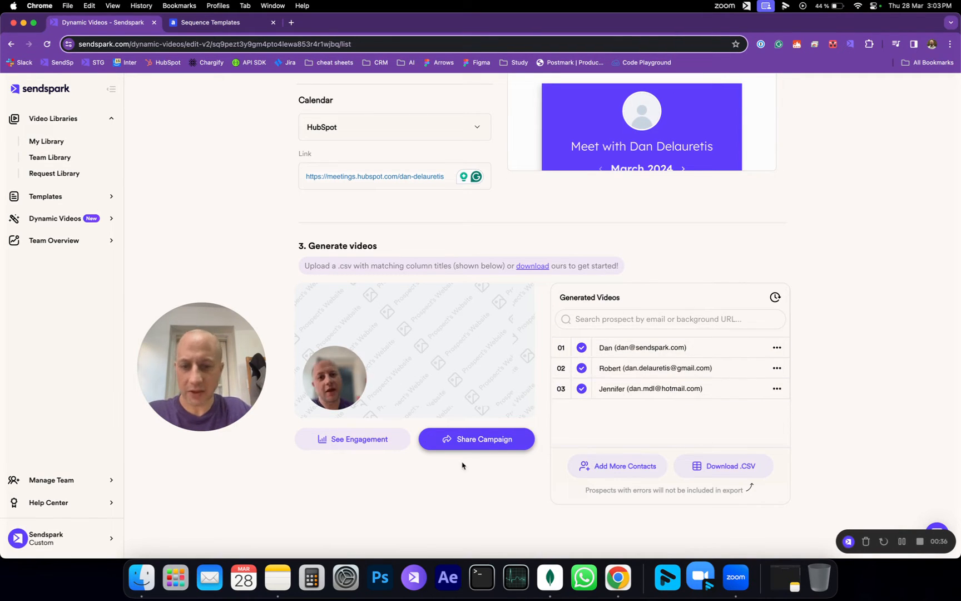
left_click(487, 441)
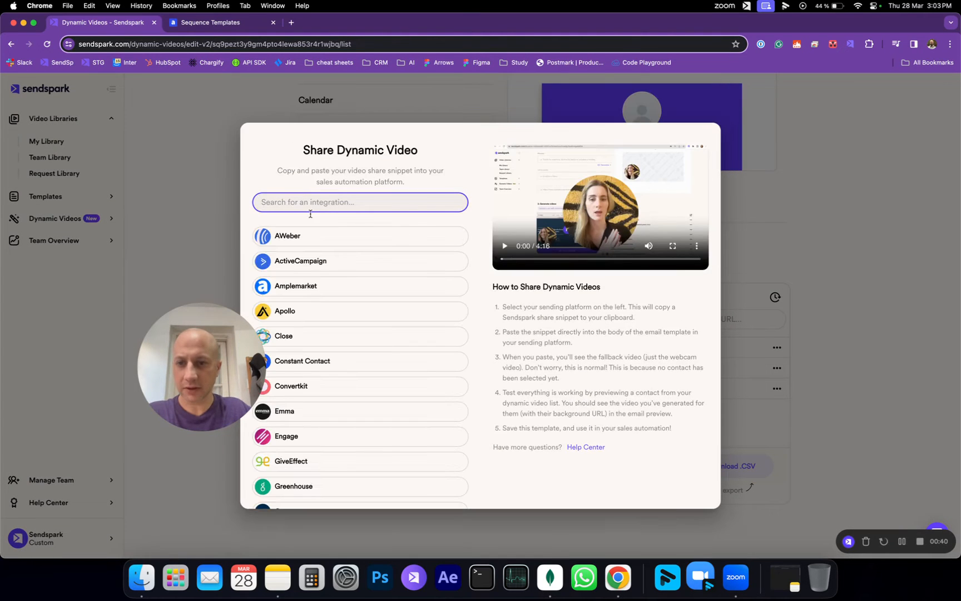
type("ampl")
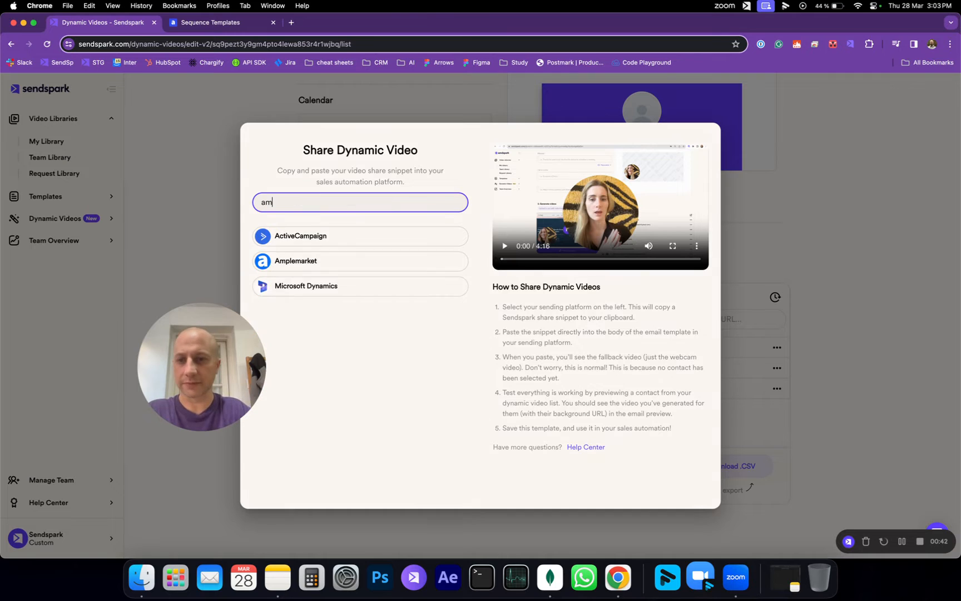
key("BackSpace")
key("BackSpace")
key("BackSpace")
key("BackSpace")
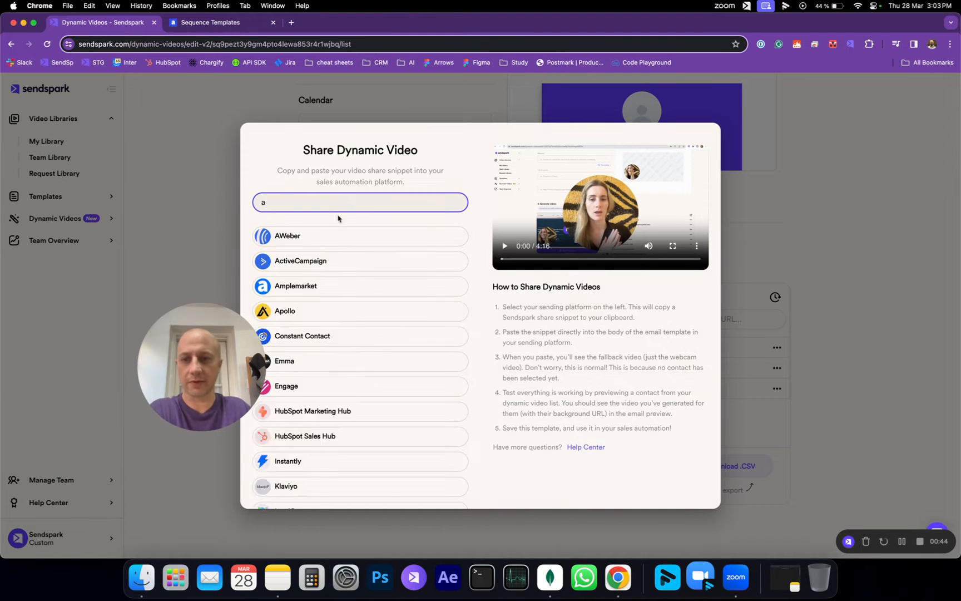
left_click(226, 26)
Step: Create a new sequence template named 'Amplemarket Demo'
left_click_drag(208, 345, 486, 173)
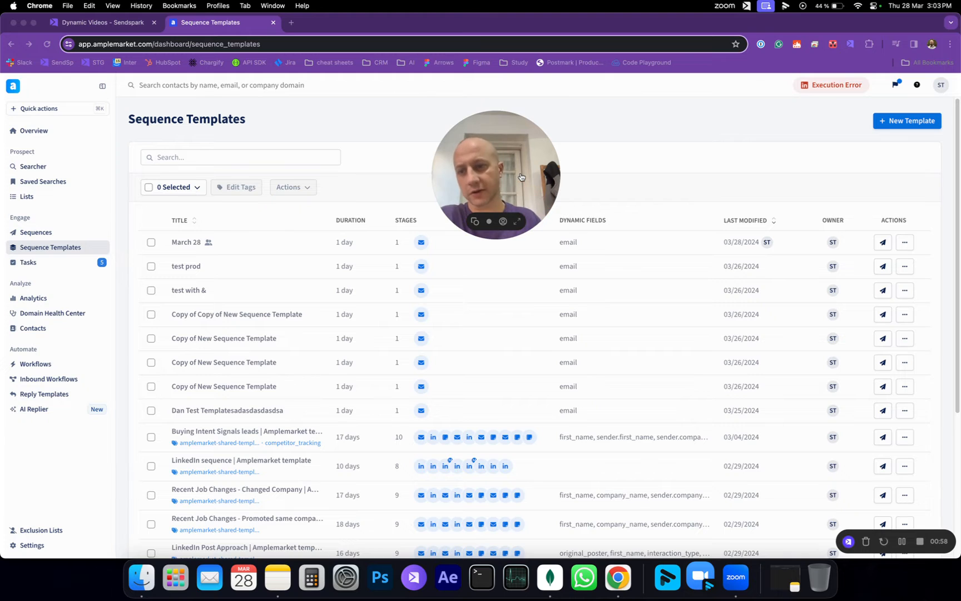
left_click(896, 127)
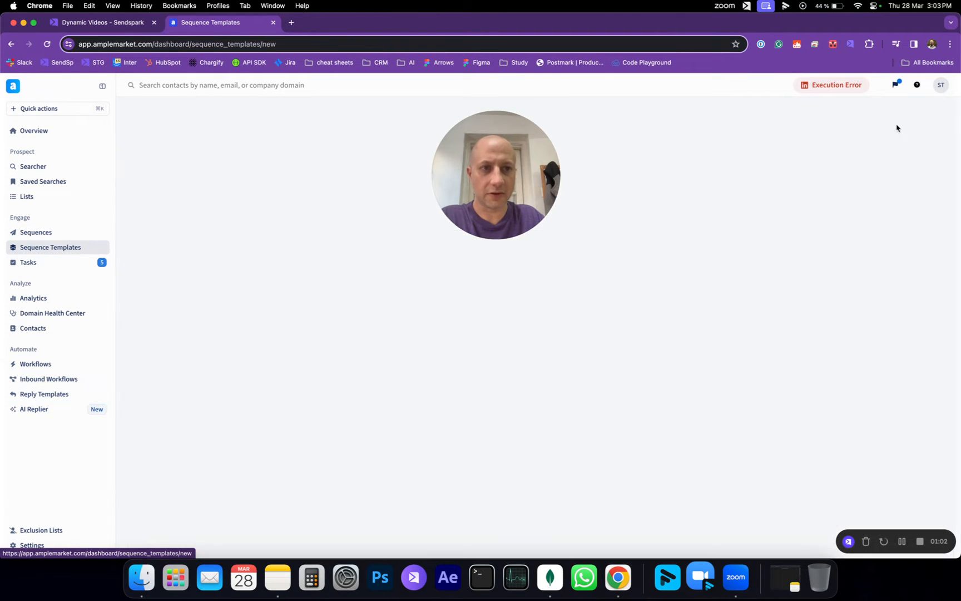
left_click_drag(518, 178, 885, 246)
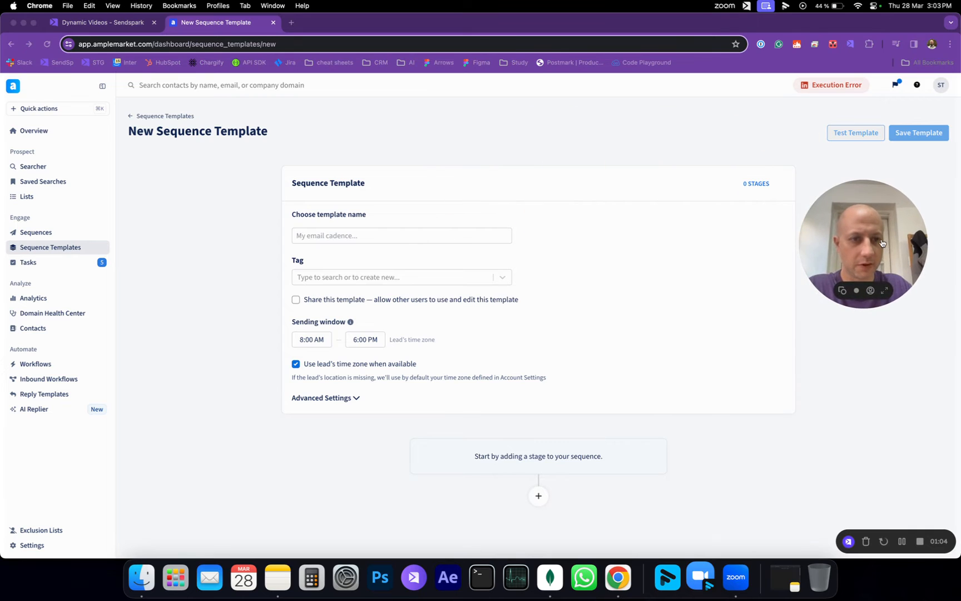
left_click(361, 235)
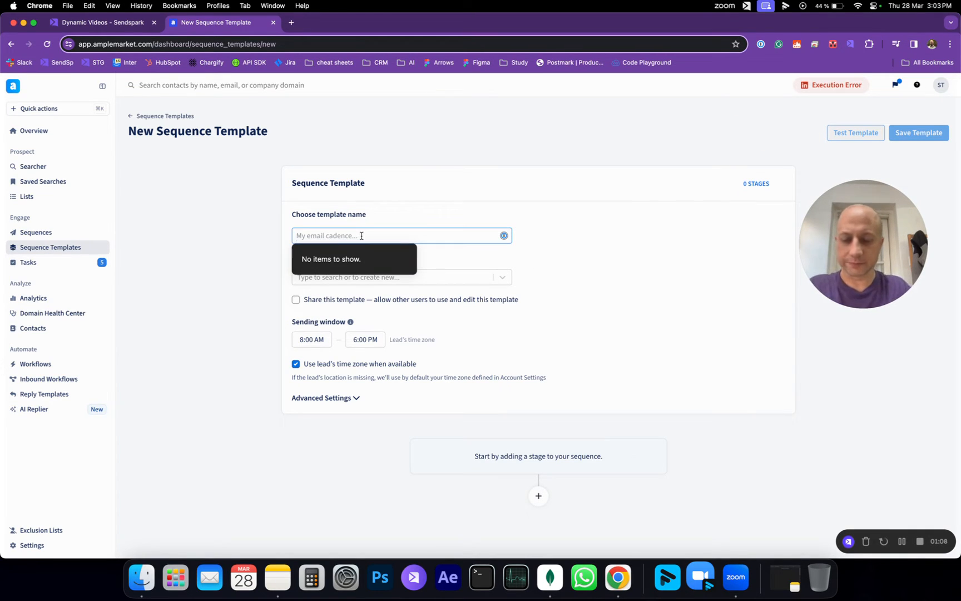
type("Amplem")
type("erket")
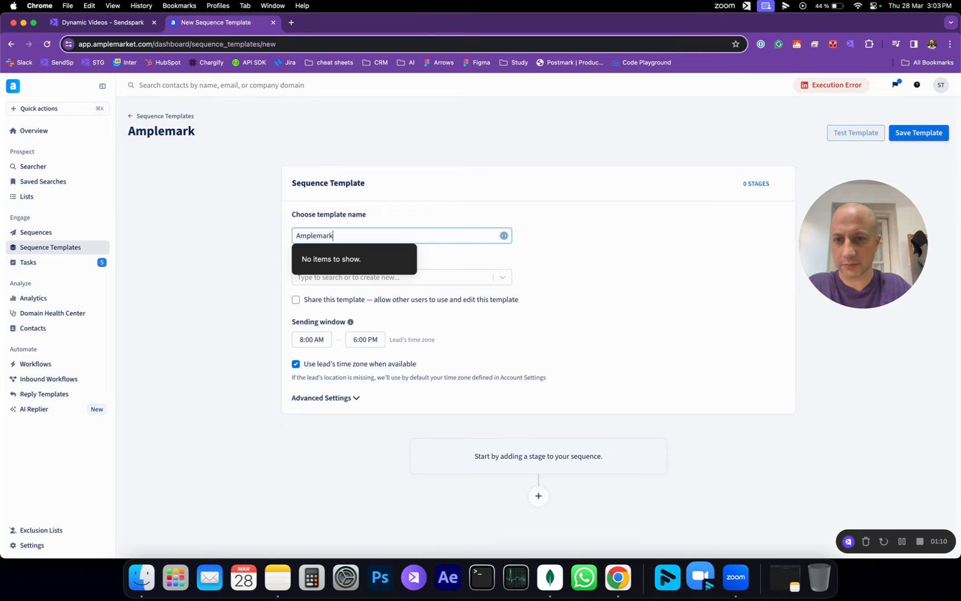
type(" Demo")
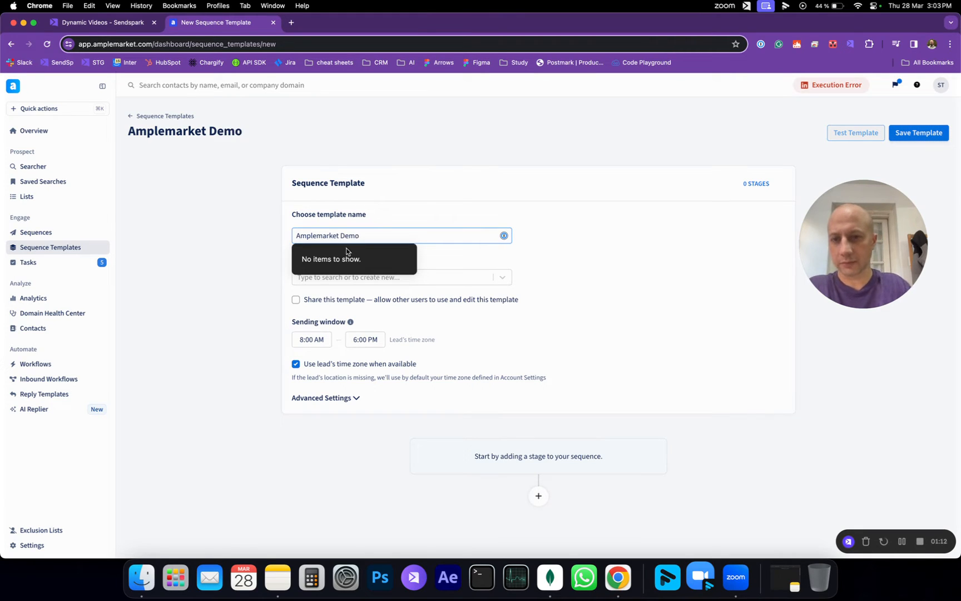
left_click(170, 266)
Step: Check the empty tag list, then add the template's first stage
left_click(334, 278)
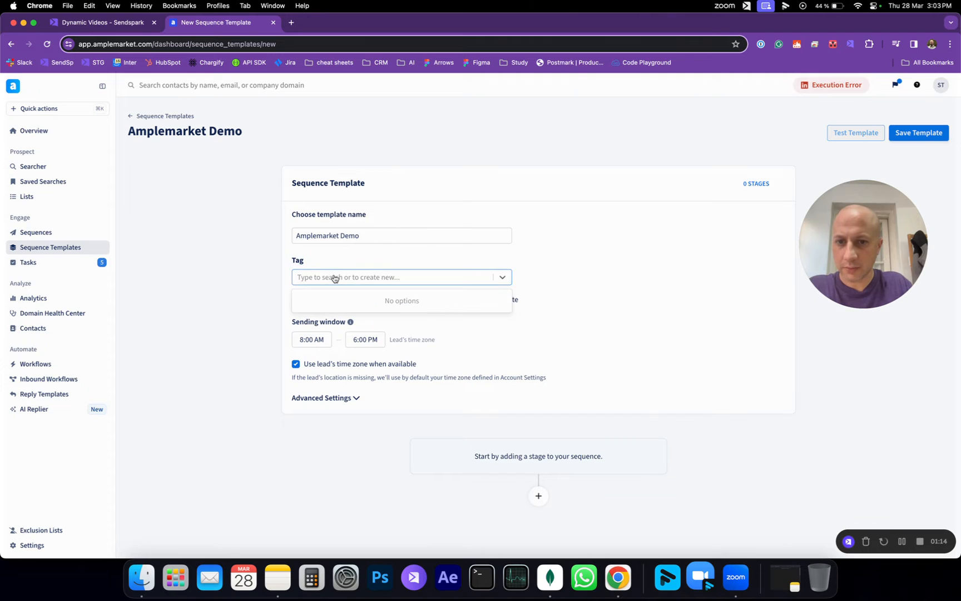
left_click(196, 285)
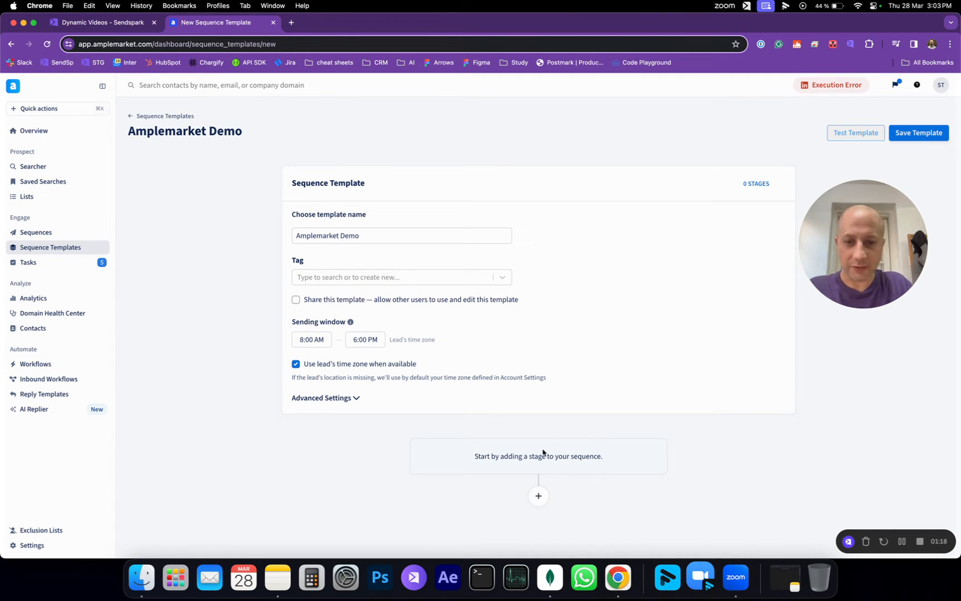
left_click(538, 496)
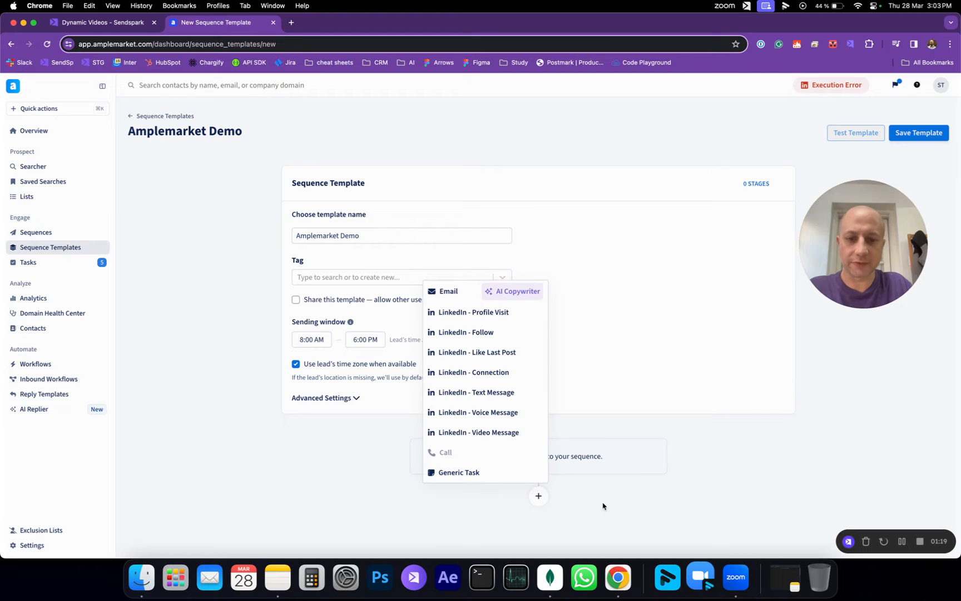
Step: Add an email as the first stage with subject 'Amplemarket Demo'
left_click(450, 292)
scroll(255, 318, "down", 4)
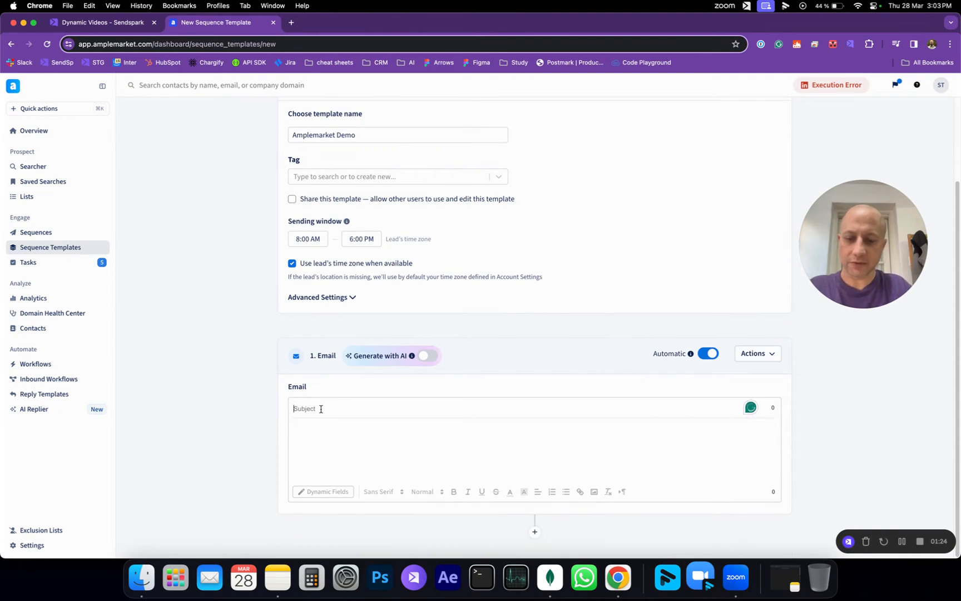
type("Amplemarket Demo")
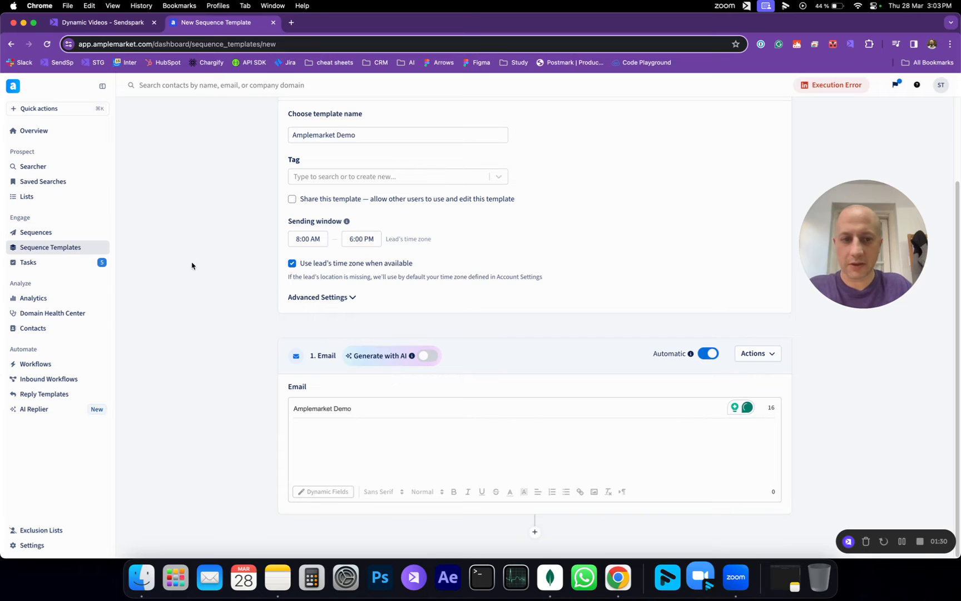
Step: Copy Sendspark's Amplemarket video share snippet and return to the template editor
left_click(128, 22)
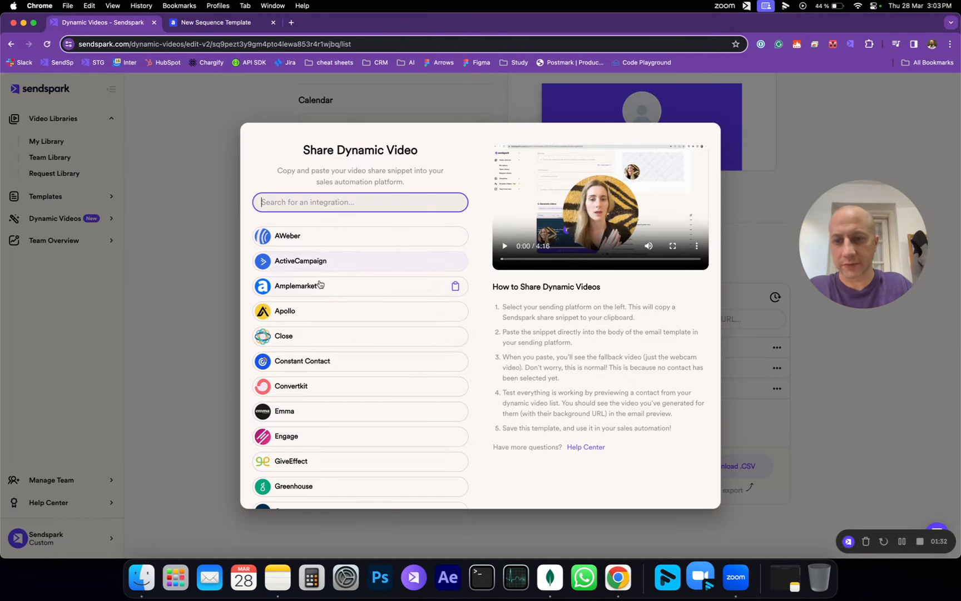
left_click(337, 287)
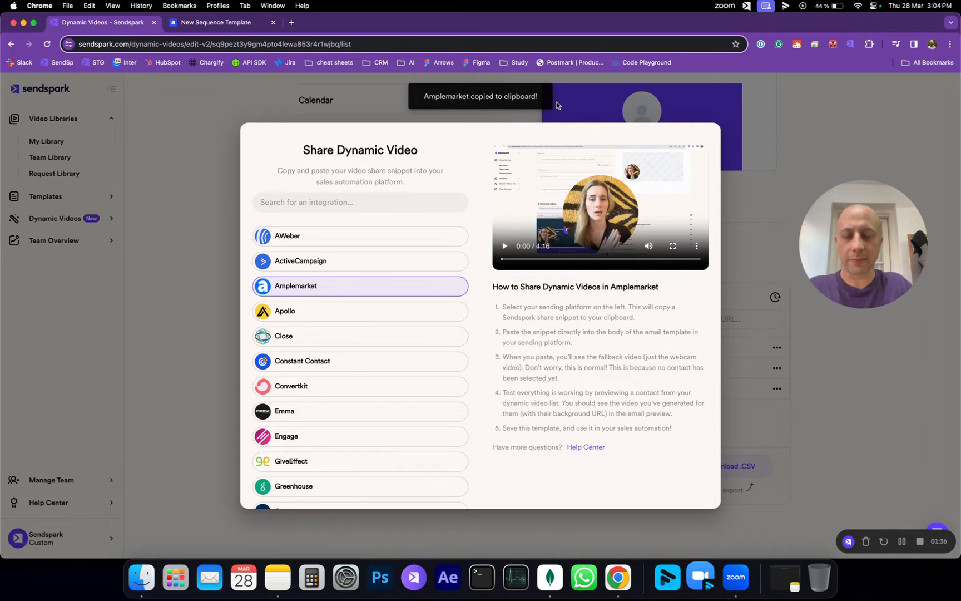
left_click(237, 26)
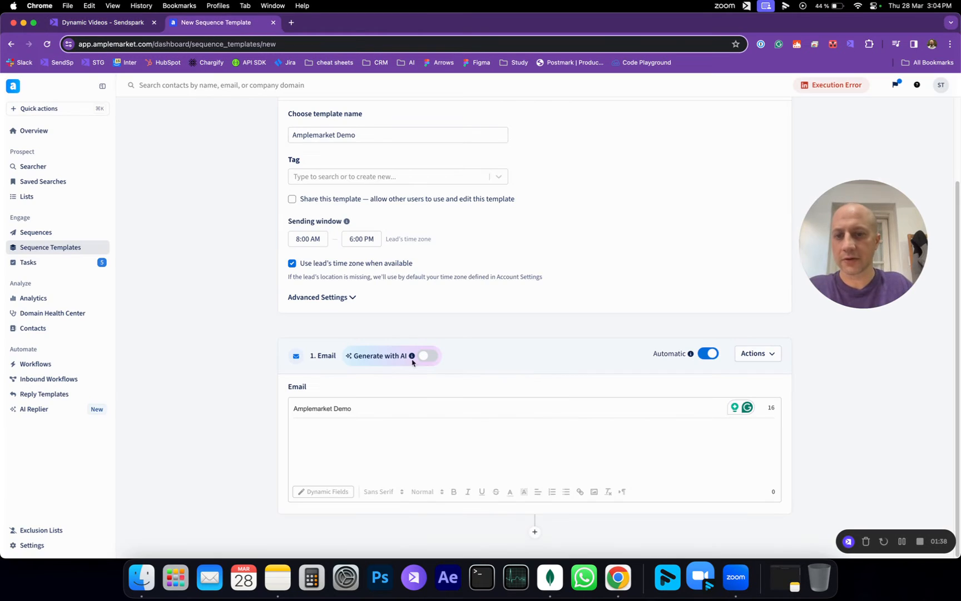
Step: Paste the Sendspark video snippet into the email body, then close Sendspark's share options
left_click(351, 440)
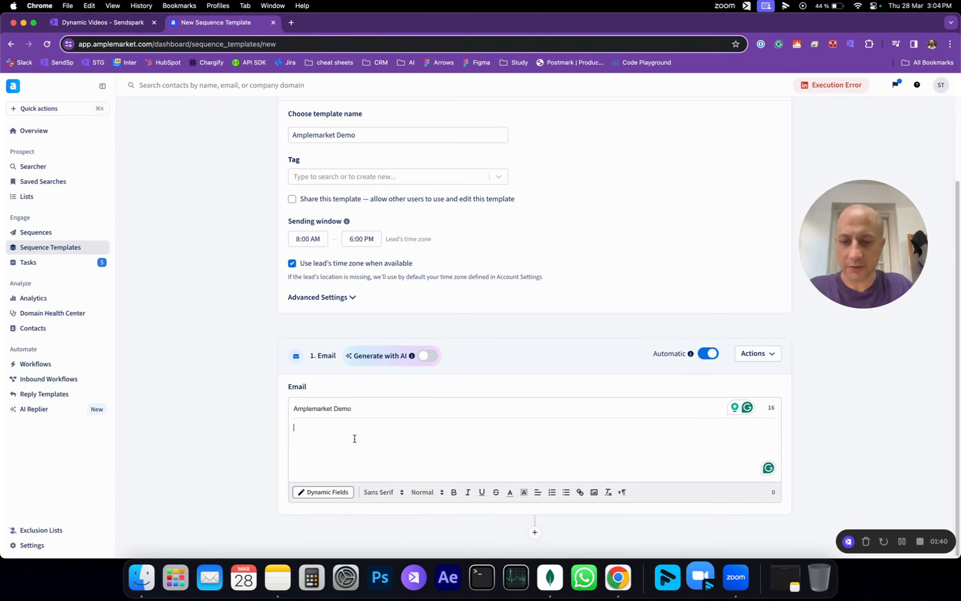
key("super+v")
scroll(246, 402, "down", 1)
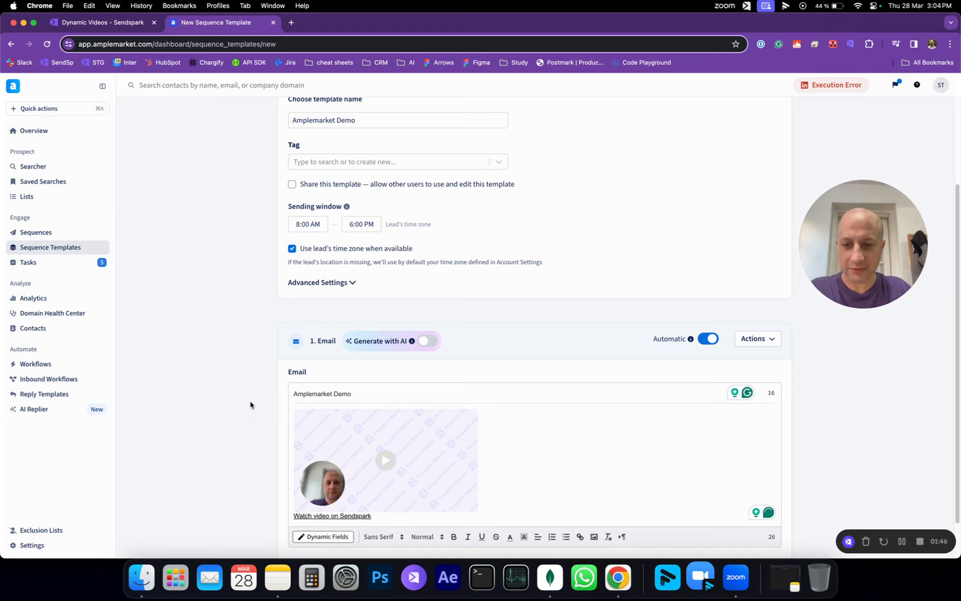
left_click(121, 22)
left_click(170, 211)
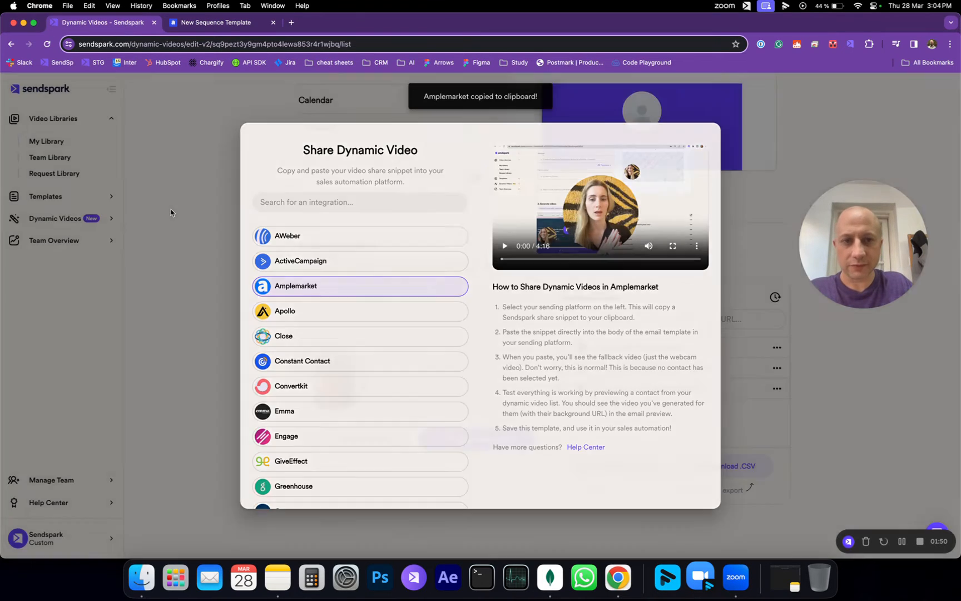
Step: Review the Amplemarket email template with its embedded Sendspark video
scroll(269, 208, "up", 6)
scroll(243, 216, "down", 3)
scroll(241, 217, "up", 4)
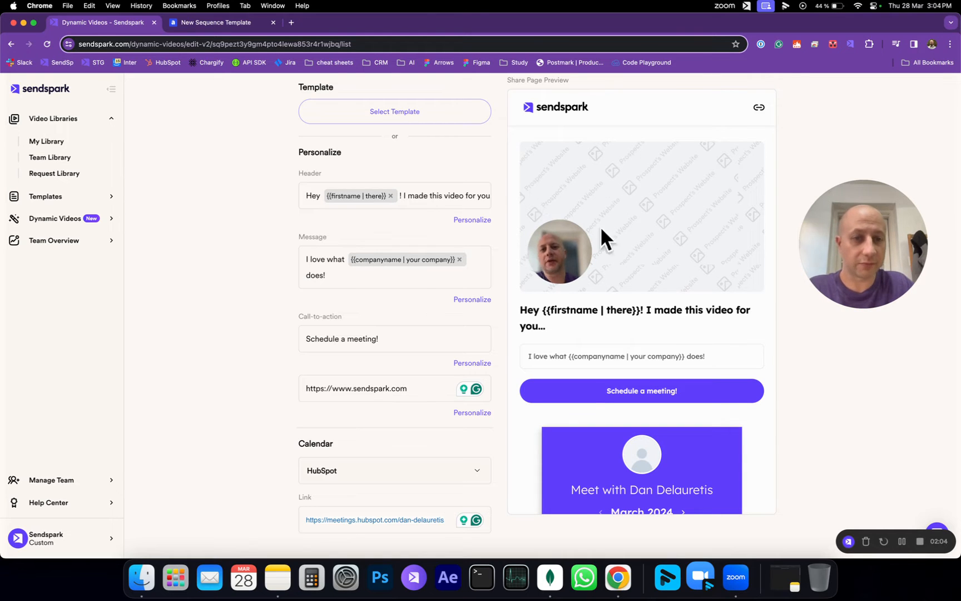
left_click(261, 23)
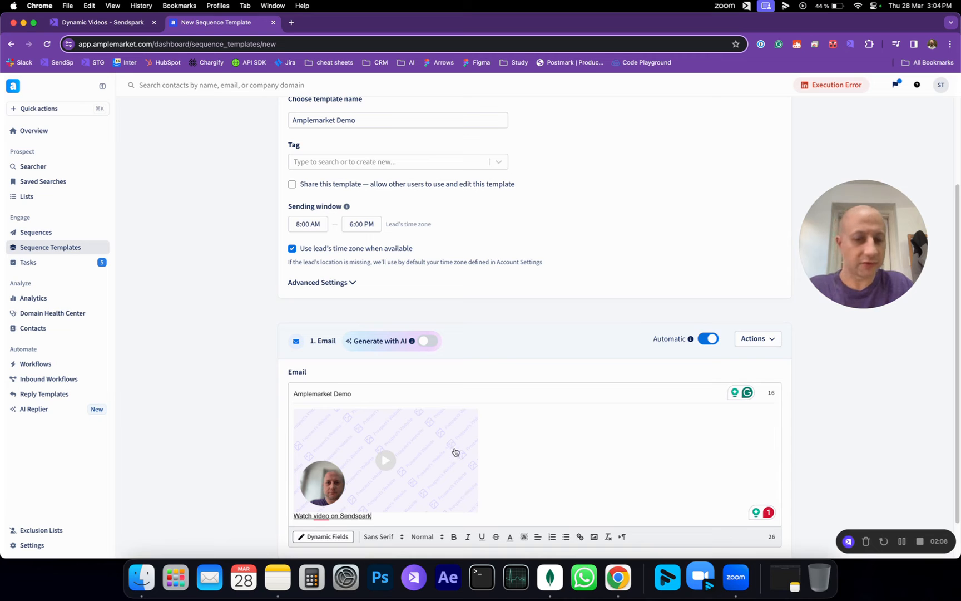
Step: Preview the three prospects' generated videos in Sendspark, then return to the template
left_click(120, 22)
scroll(247, 328, "down", 10)
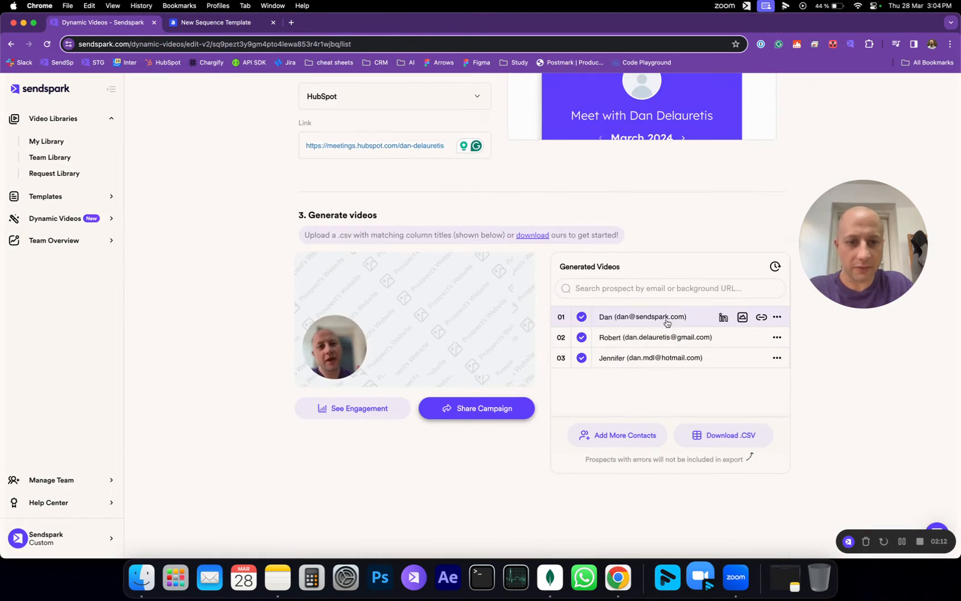
left_click(667, 321)
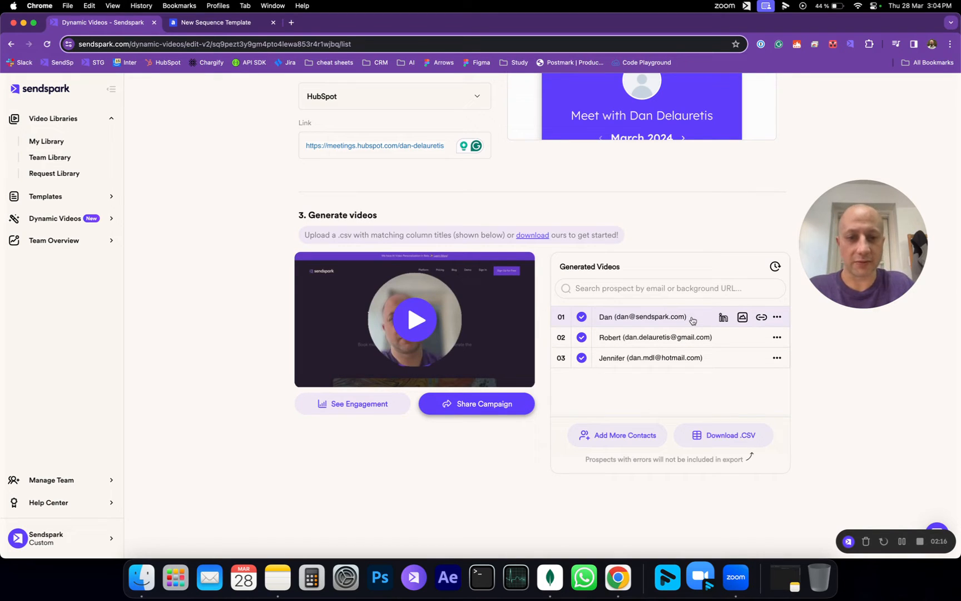
left_click(692, 338)
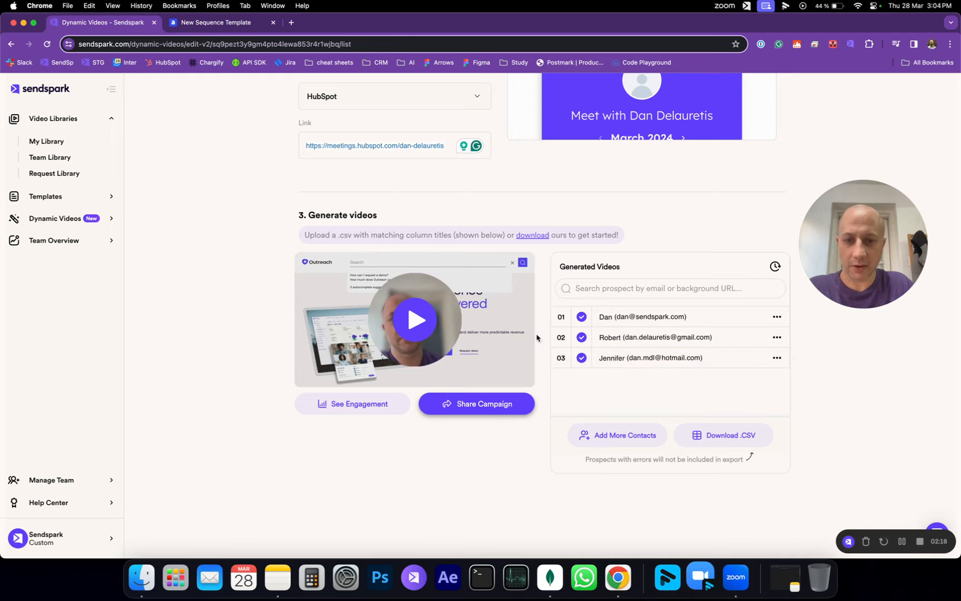
left_click(691, 361)
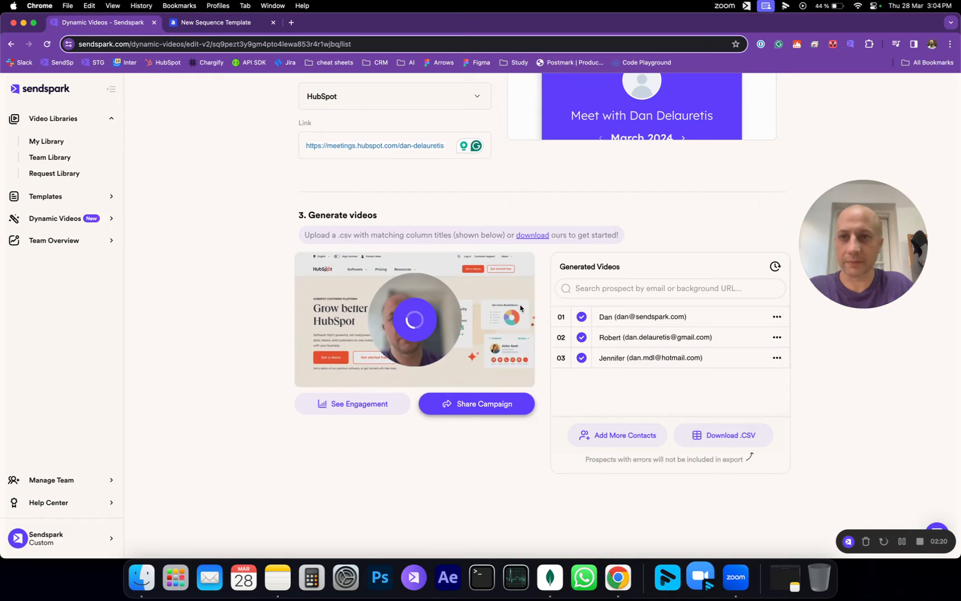
left_click(217, 22)
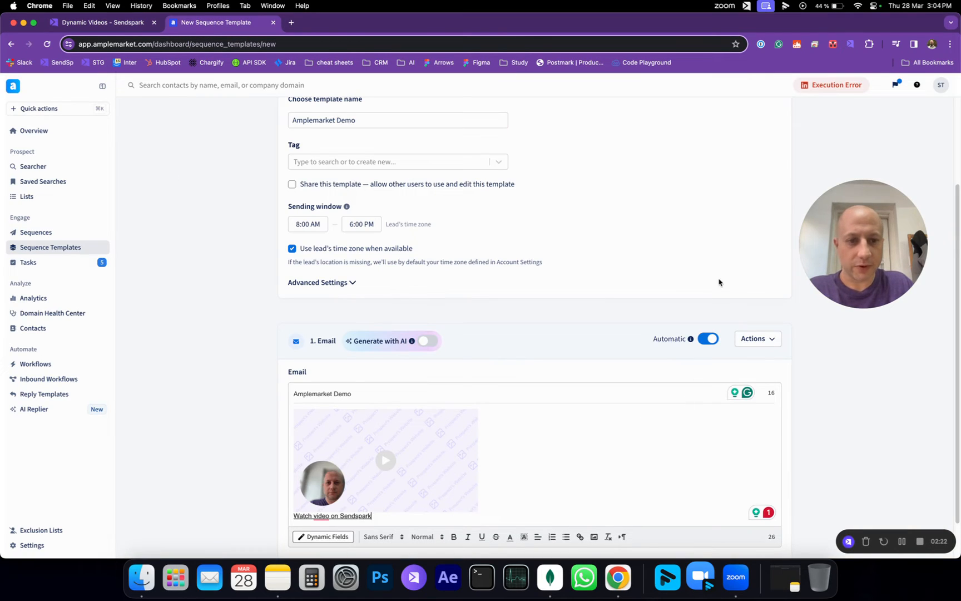
Step: Save the 'Amplemarket Demo' template and go to the Sequences list
scroll(690, 303, "down", 2)
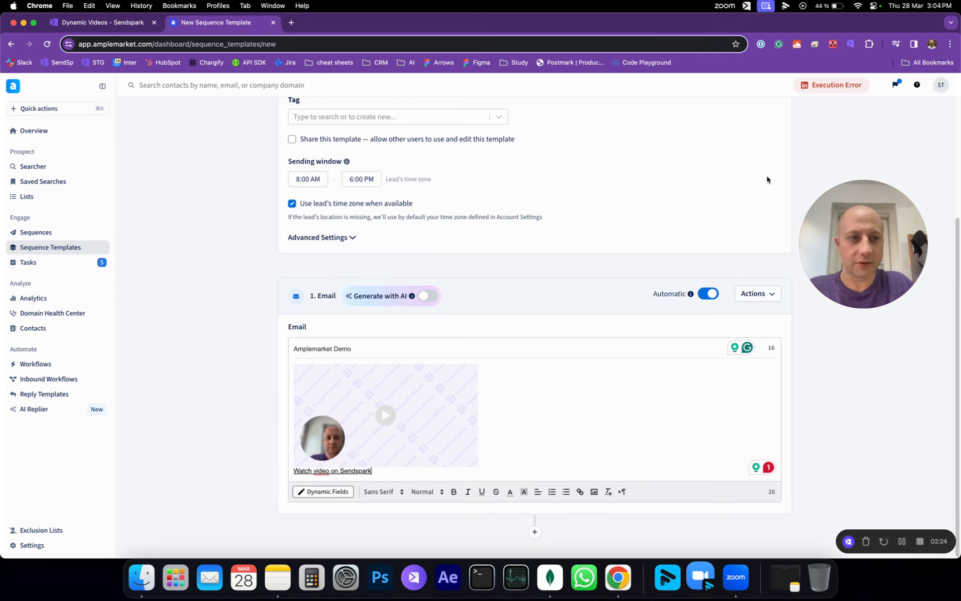
scroll(783, 215, "up", 5)
left_click(908, 134)
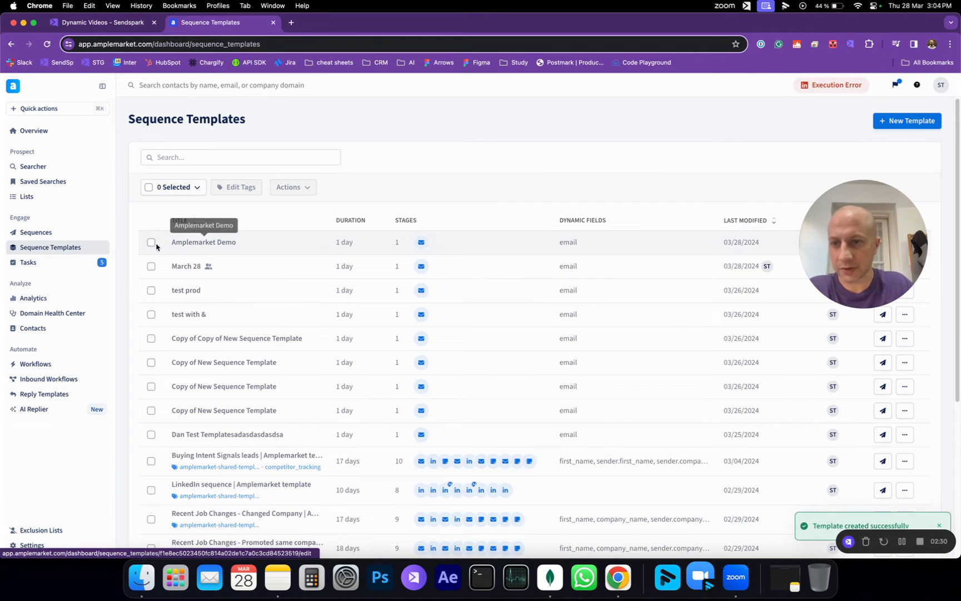
left_click(31, 234)
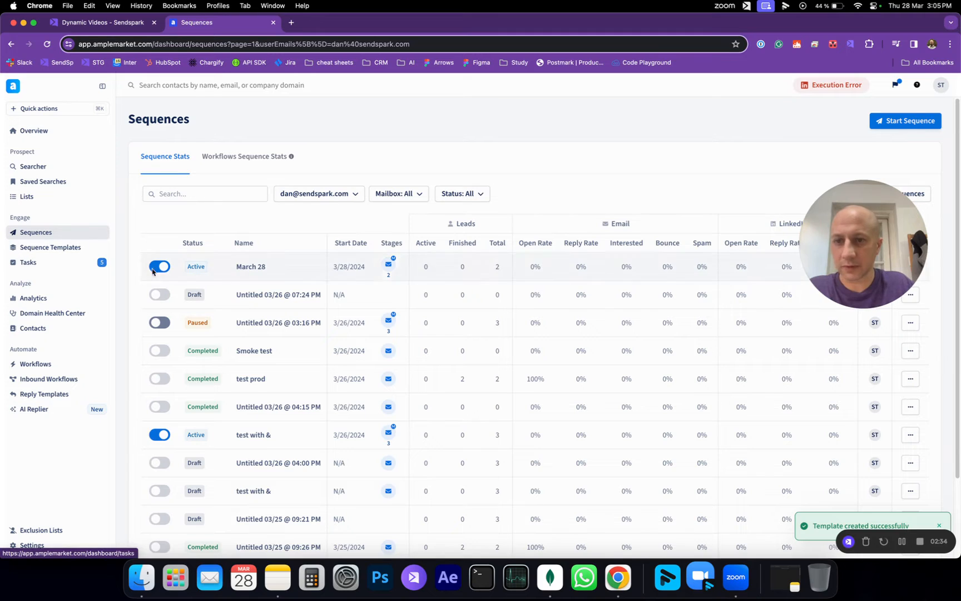
Step: Start a new sequence with the exclusion-list and recently-contacted lead filters turned off
left_click(906, 121)
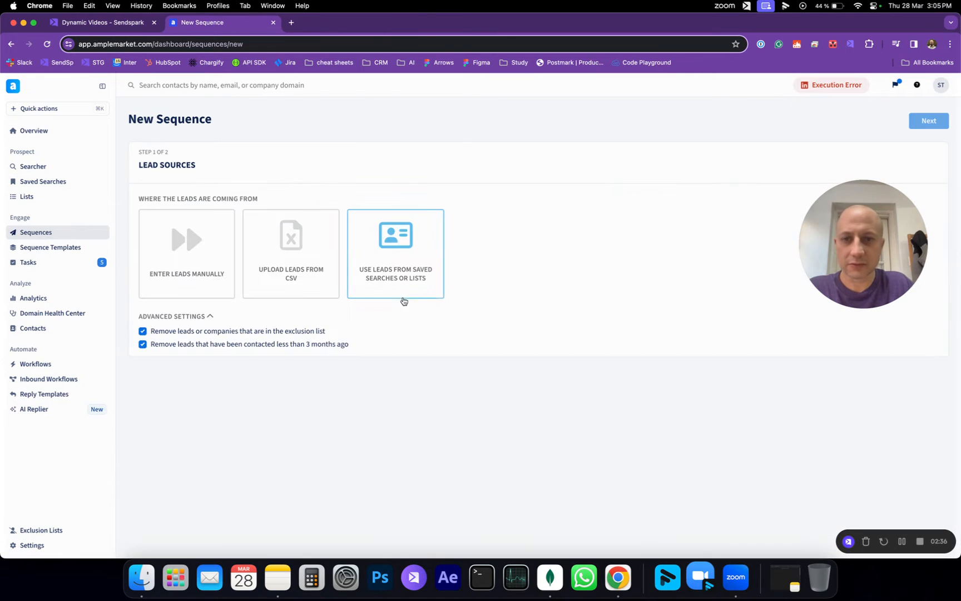
left_click(160, 334)
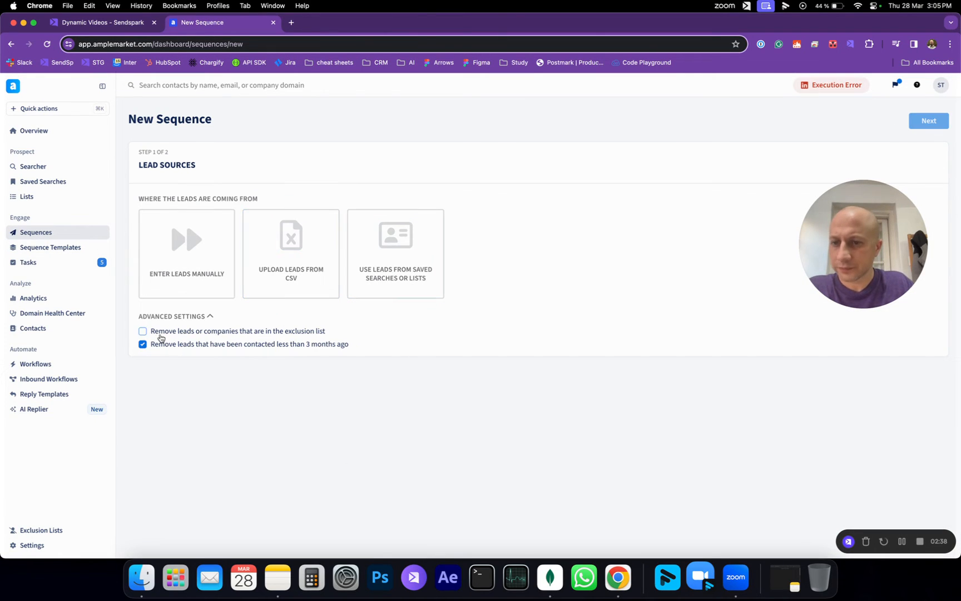
left_click(159, 348)
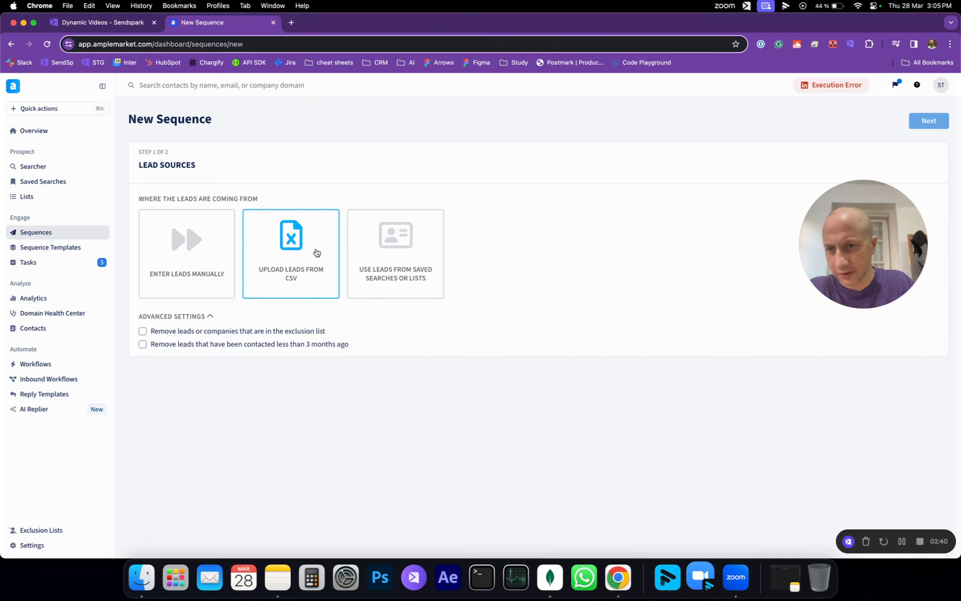
Step: Cancel the file picker and download the generated prospects CSV from Sendspark
left_click(312, 275)
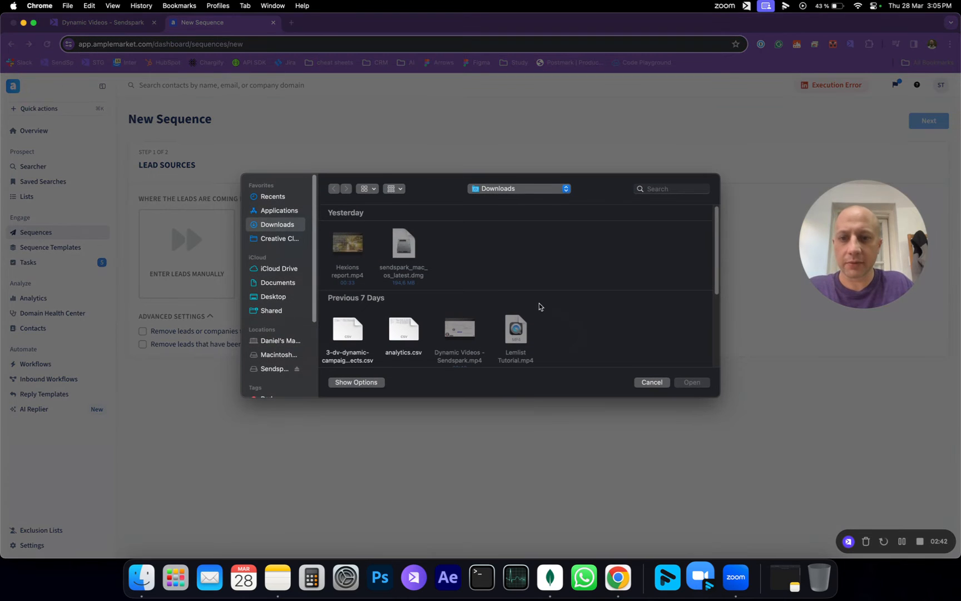
scroll(434, 339, "down", 4)
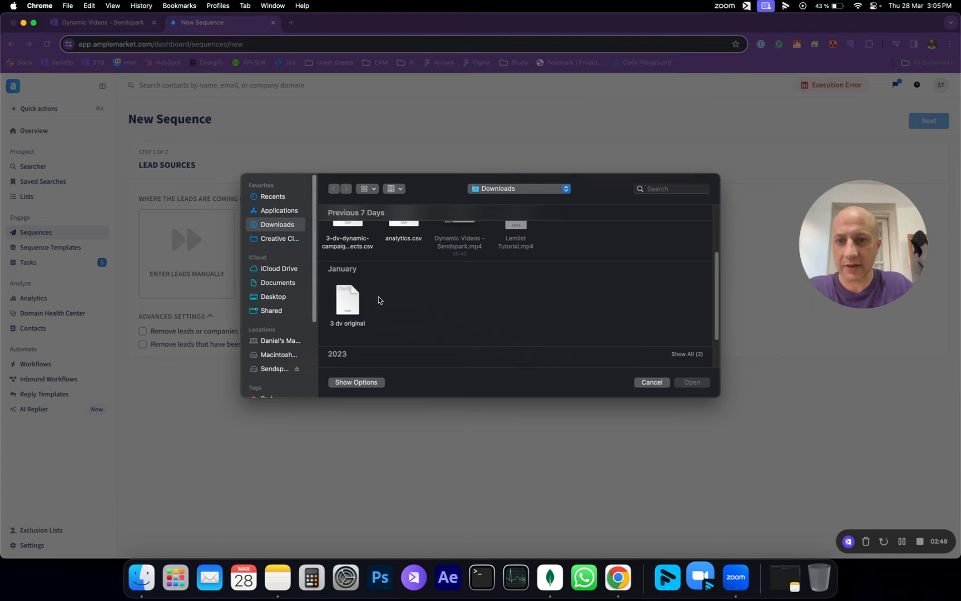
left_click(649, 384)
left_click(104, 25)
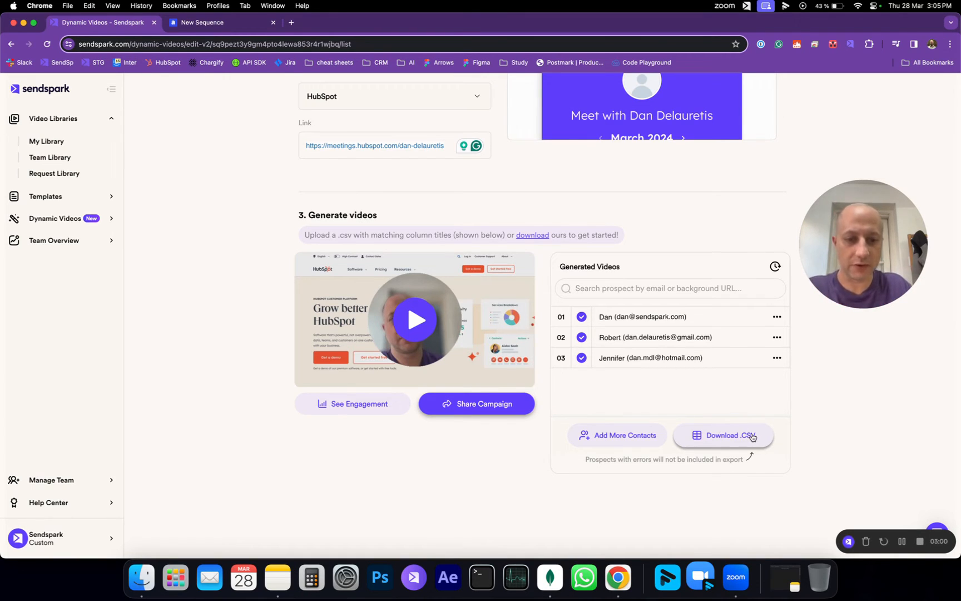
left_click(754, 441)
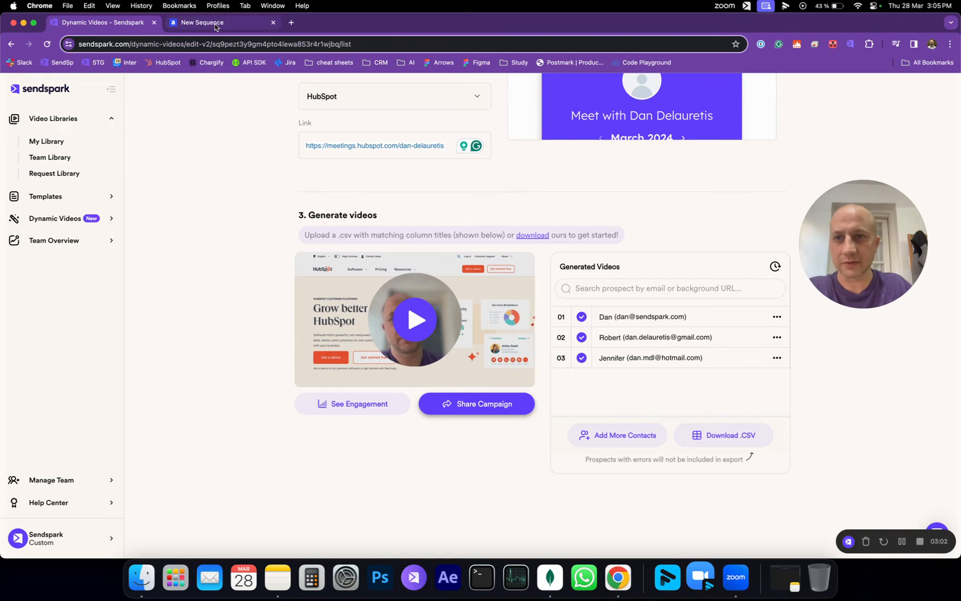
left_click(216, 27)
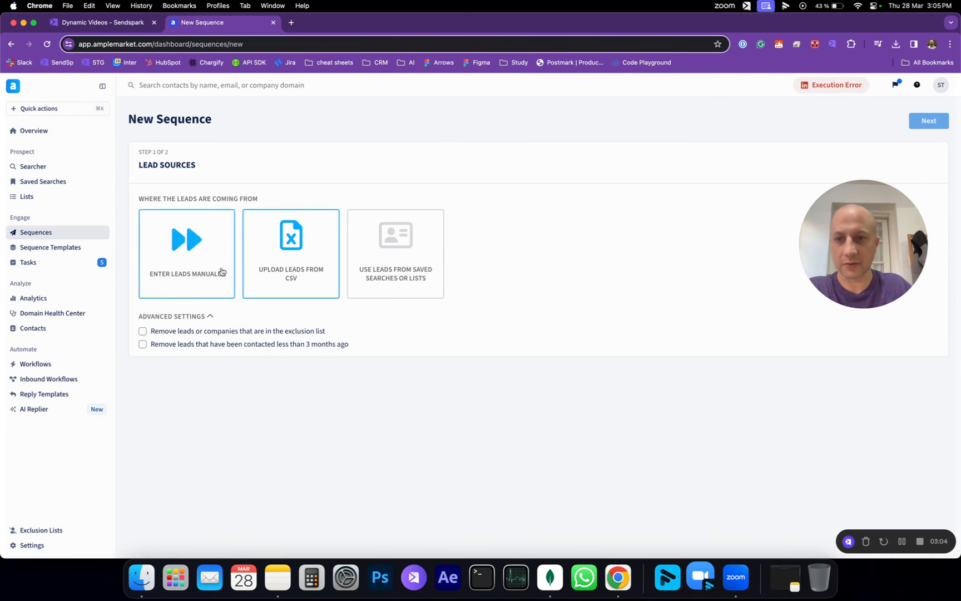
Step: Upload amplemarket-dynamic-campaign-prospects.csv as the sequence's lead source
left_click(290, 249)
left_click(345, 257)
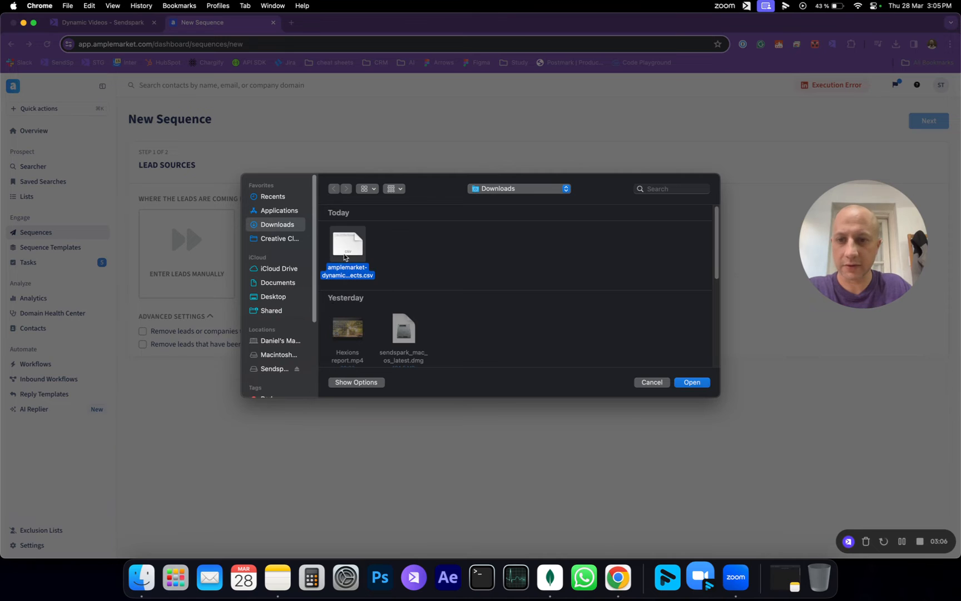
left_click(692, 382)
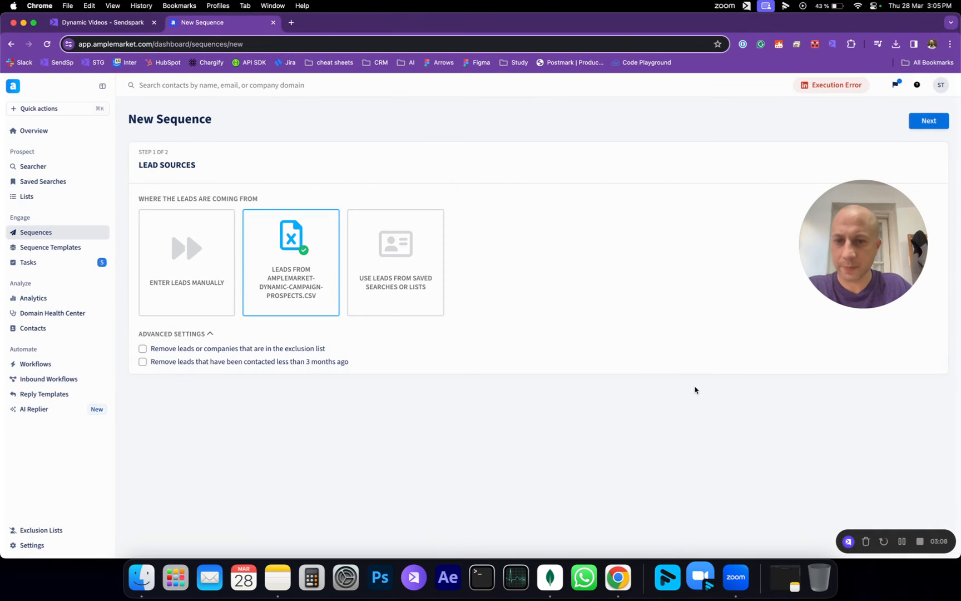
left_click(936, 119)
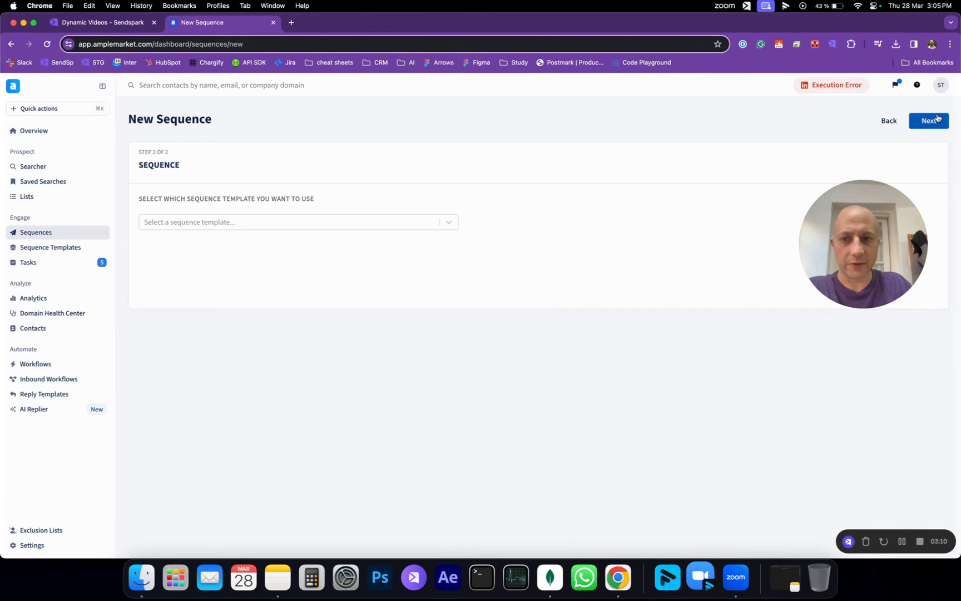
Step: Apply the 'Amplemarket Demo' template to the sequence and continue
left_click(285, 225)
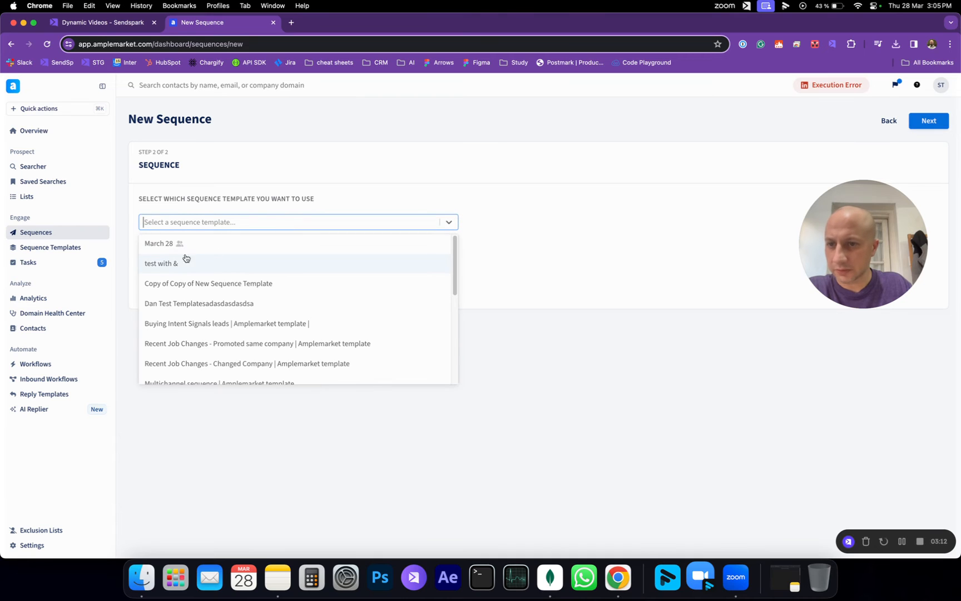
scroll(260, 299, "down", 1)
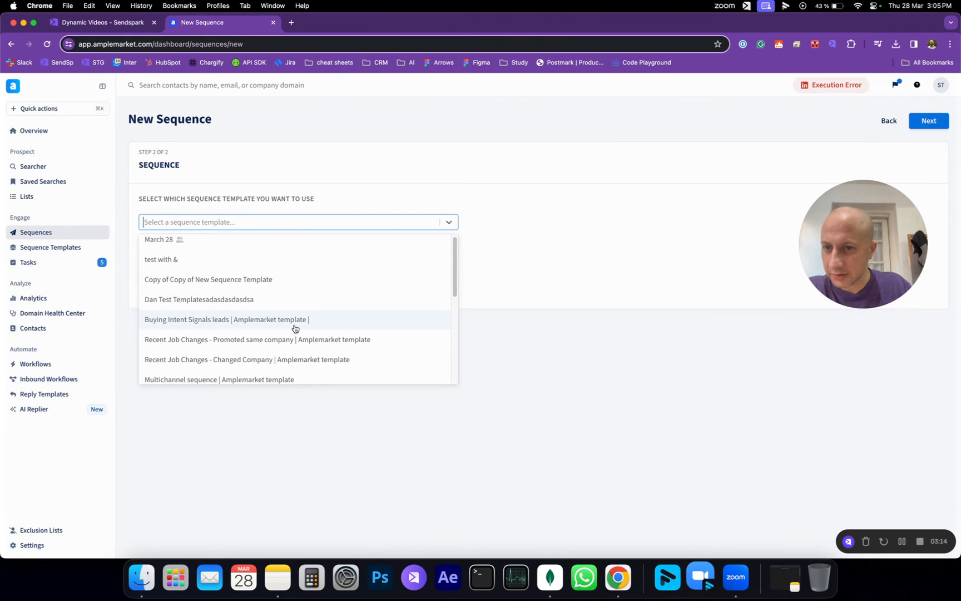
scroll(294, 328, "down", 5)
left_click(223, 354)
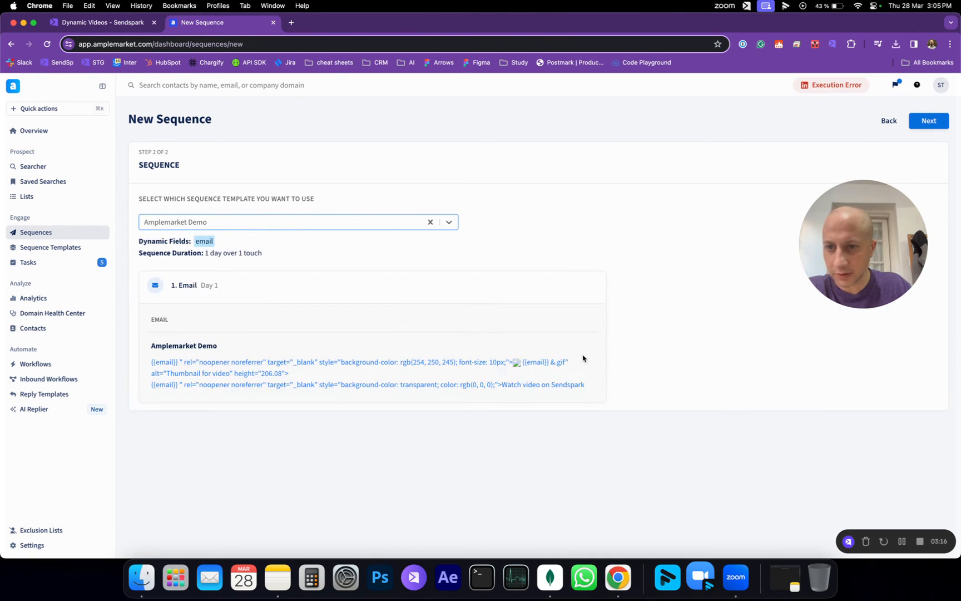
left_click(943, 126)
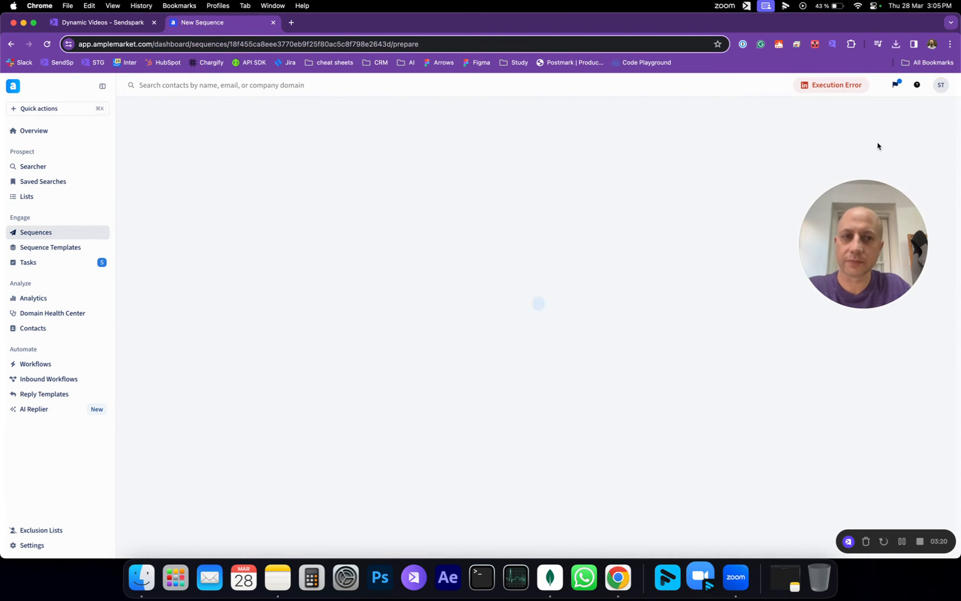
scroll(550, 365, "down", 1)
scroll(549, 365, "down", 3)
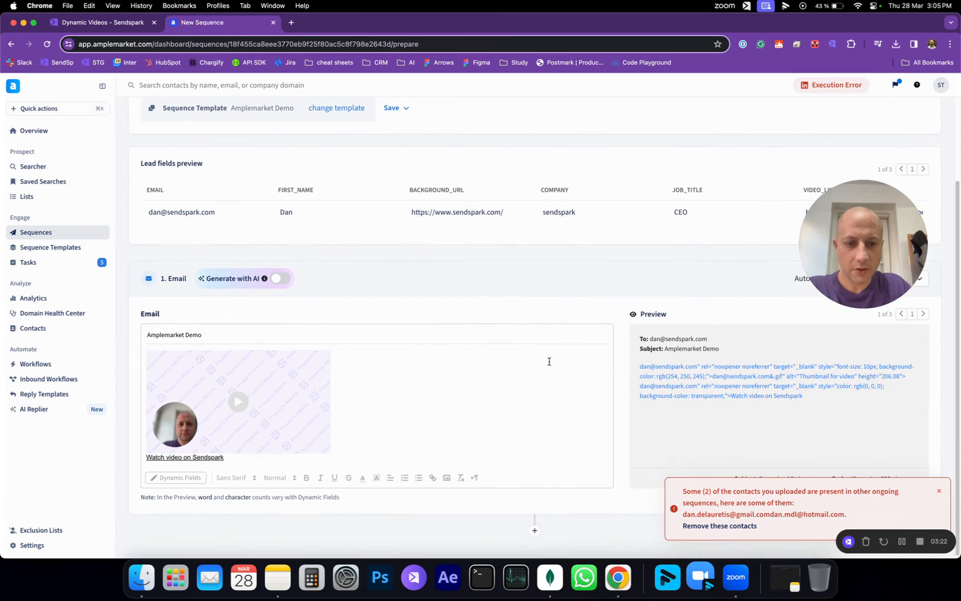
left_click(942, 493)
scroll(683, 413, "down", 3)
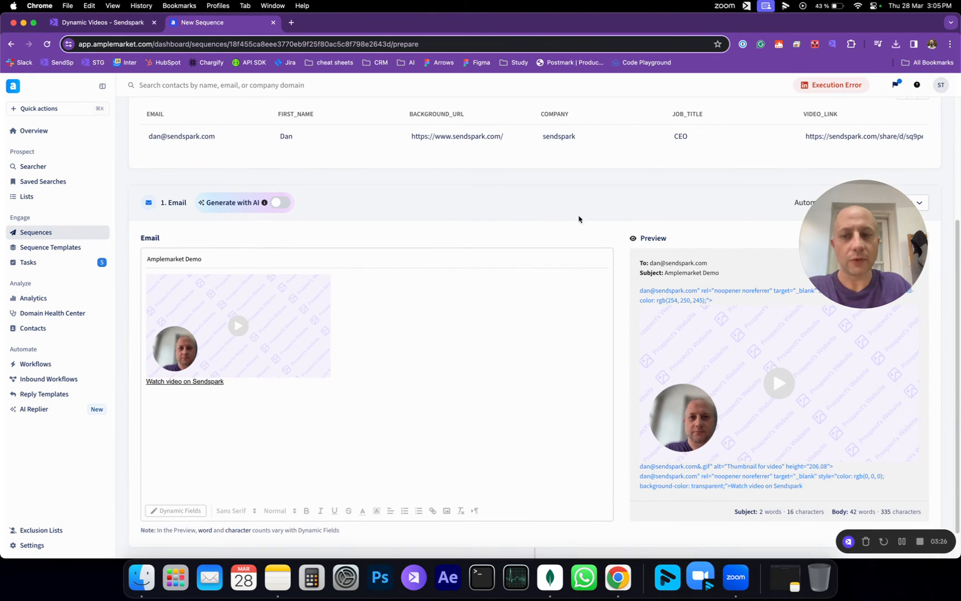
left_click_drag(825, 260, 462, 228)
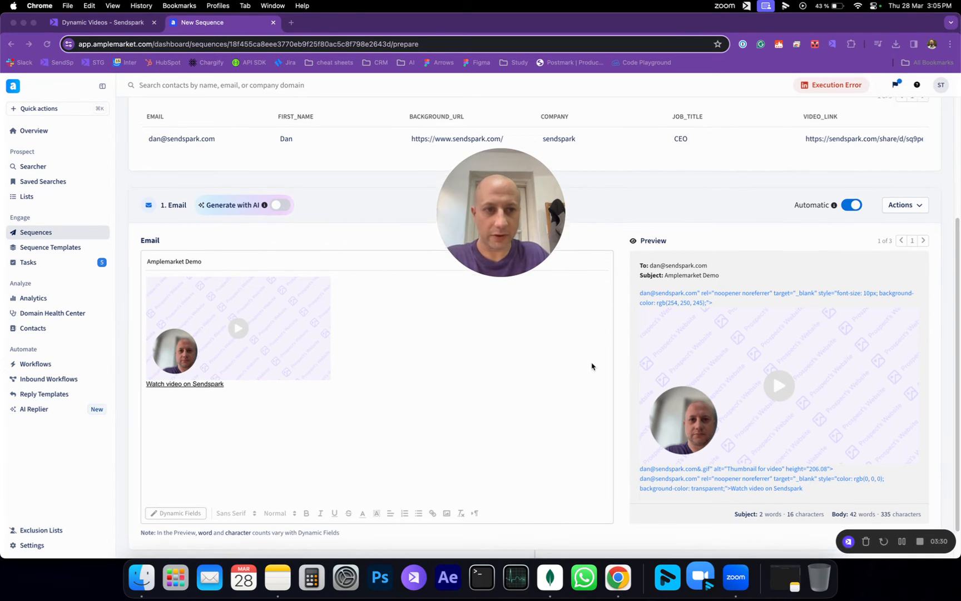
scroll(592, 365, "up", 1)
left_click(110, 24)
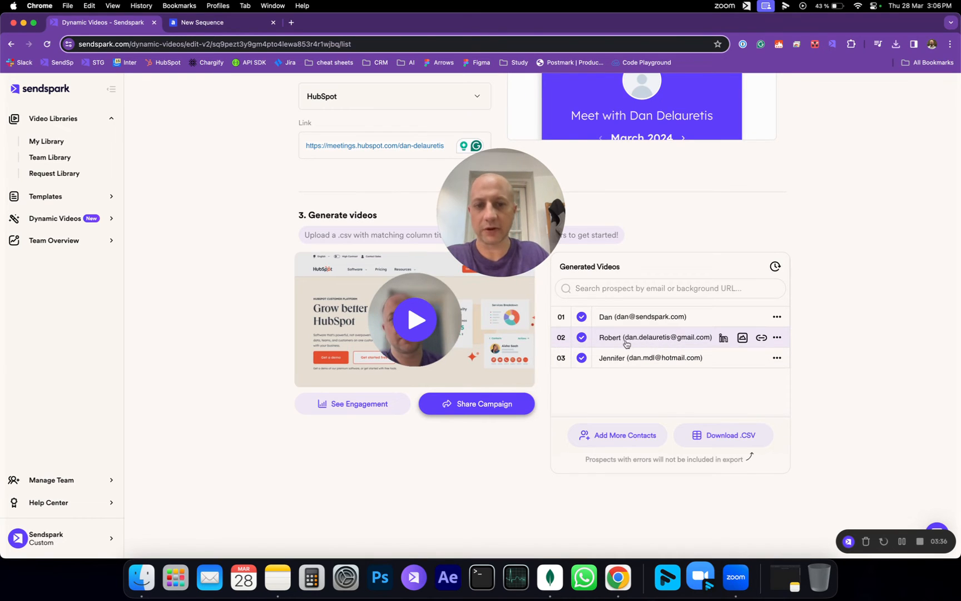
left_click(202, 22)
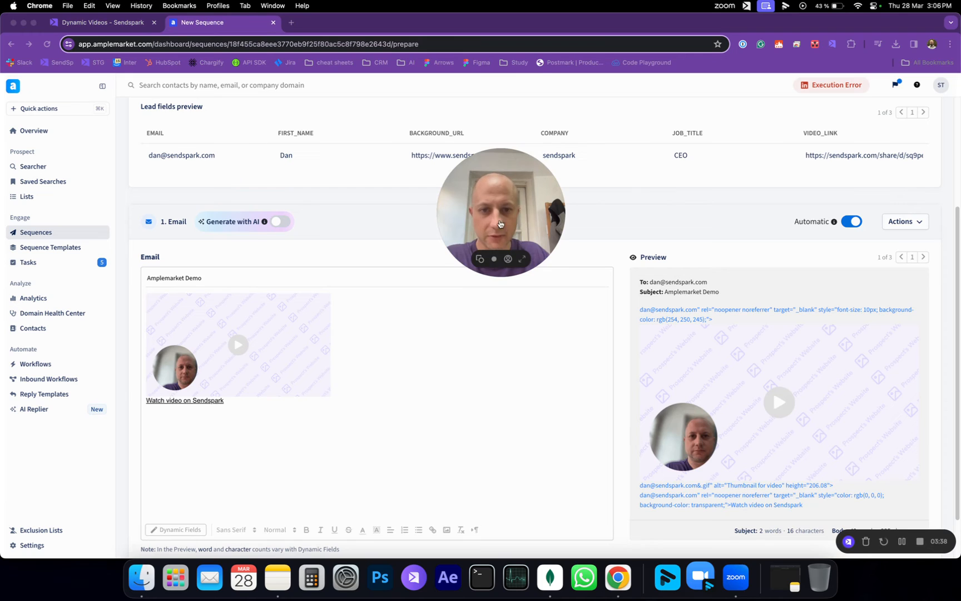
left_click(107, 24)
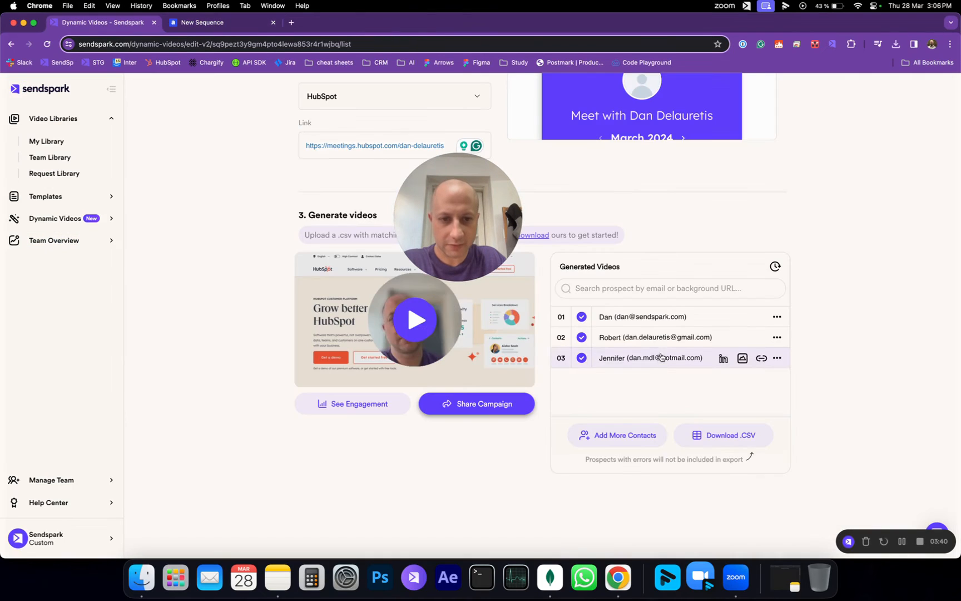
left_click(665, 345)
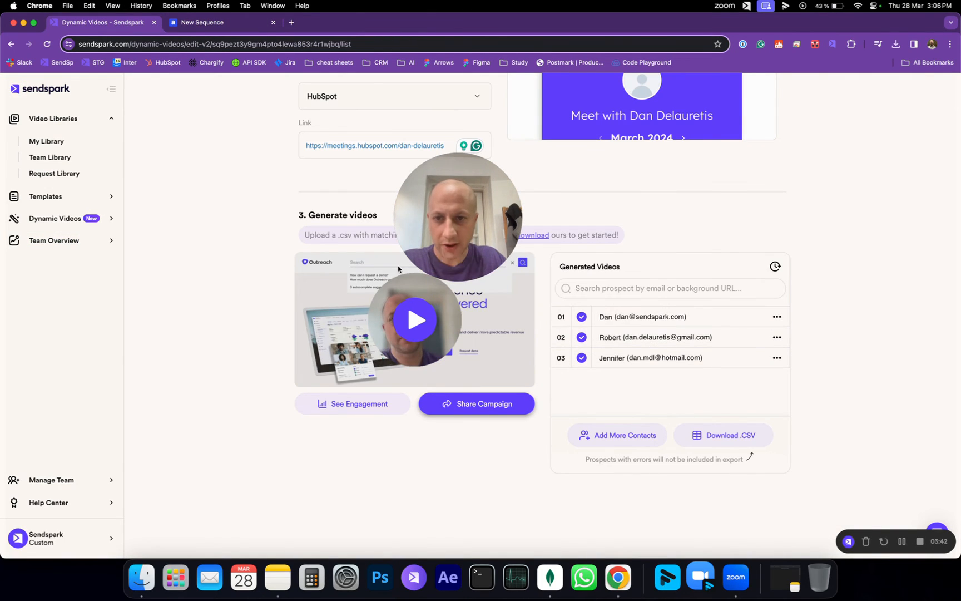
left_click(201, 22)
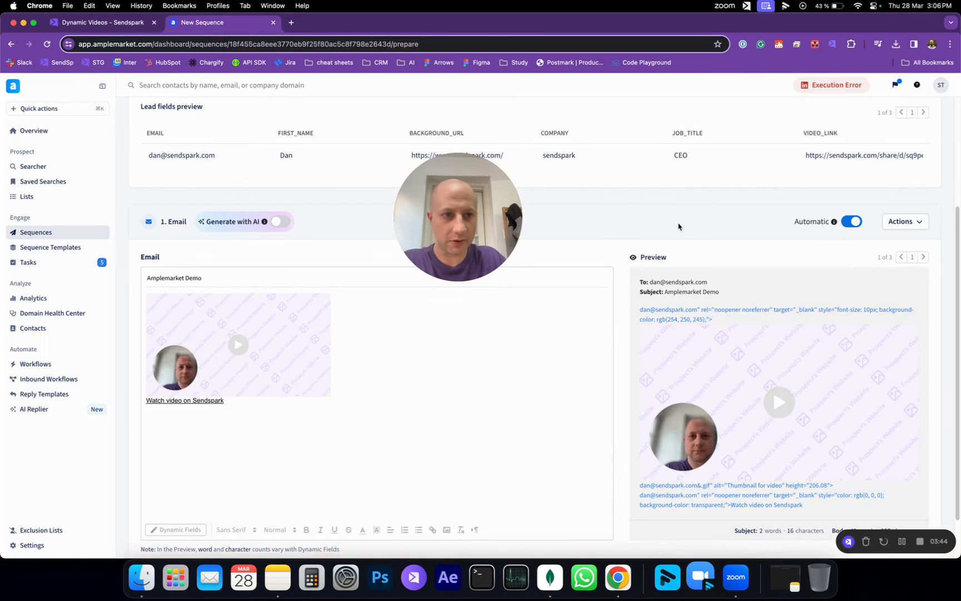
scroll(668, 254, "up", 1)
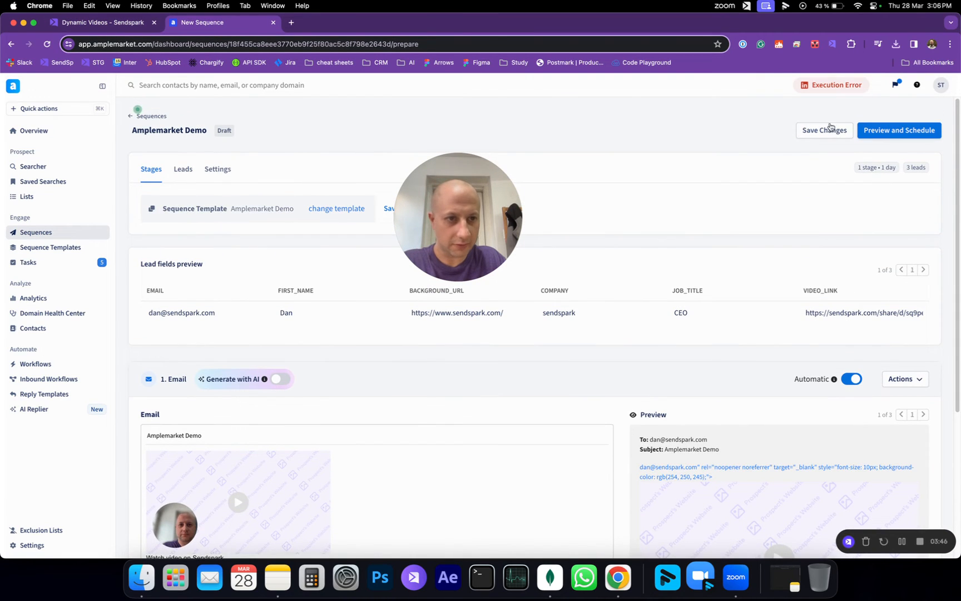
Step: Preview and schedule the Amplemarket Demo sequence for its 3 leads, then open Sequence Templates
left_click(902, 132)
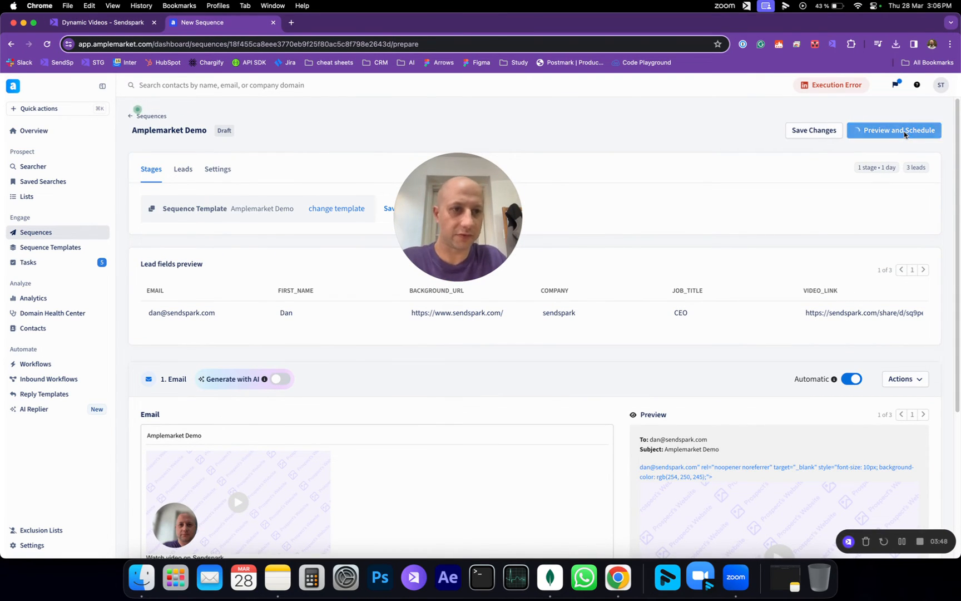
left_click(648, 431)
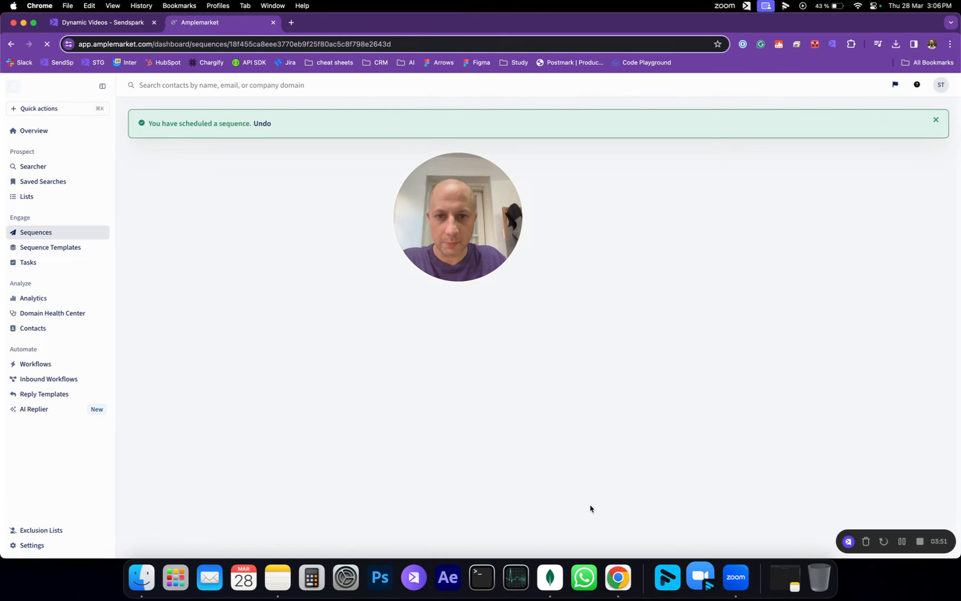
left_click(70, 251)
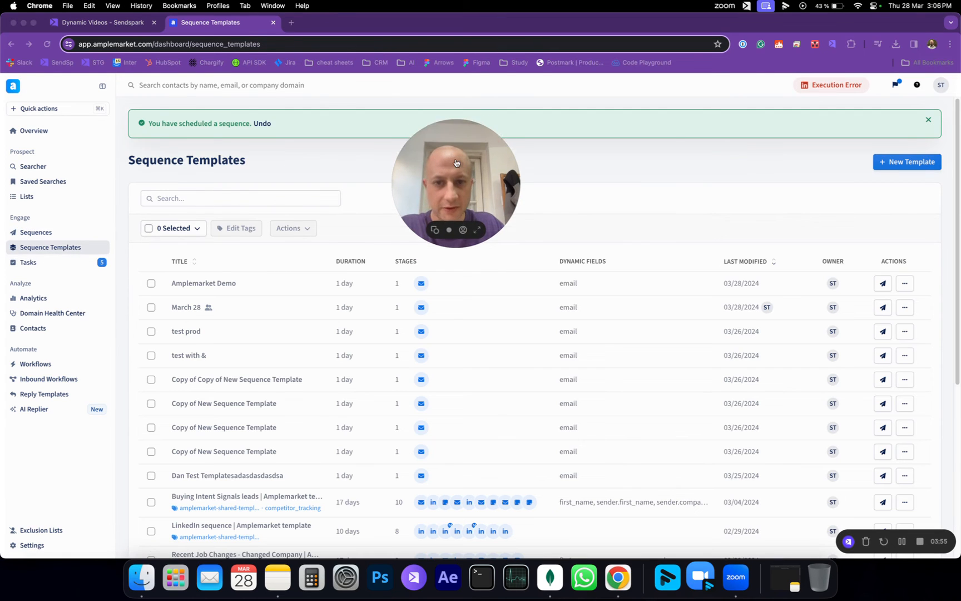
Step: Open the Amplemarket Demo template's test send and enter the Gmail test address in both fields
left_click(194, 283)
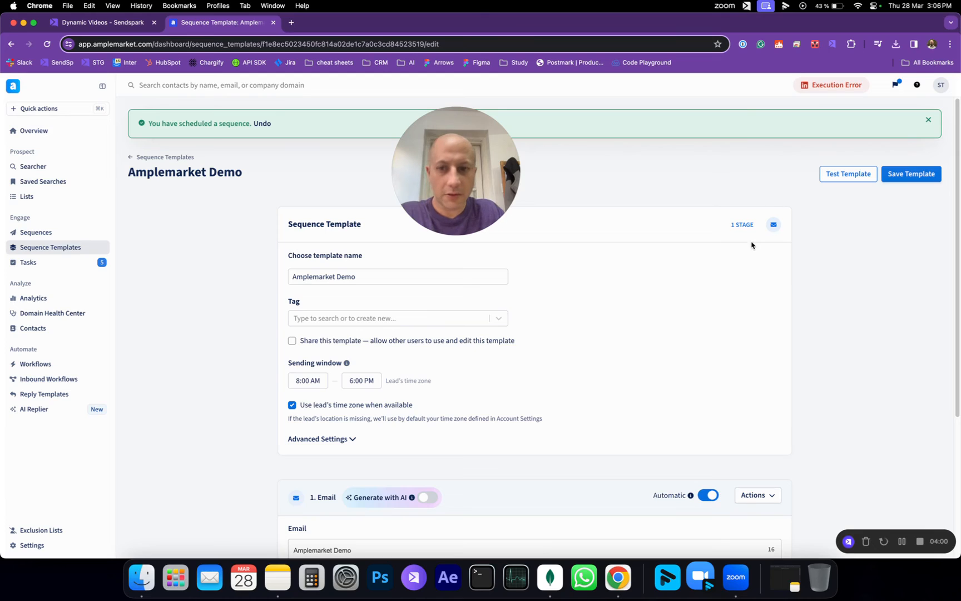
left_click(837, 181)
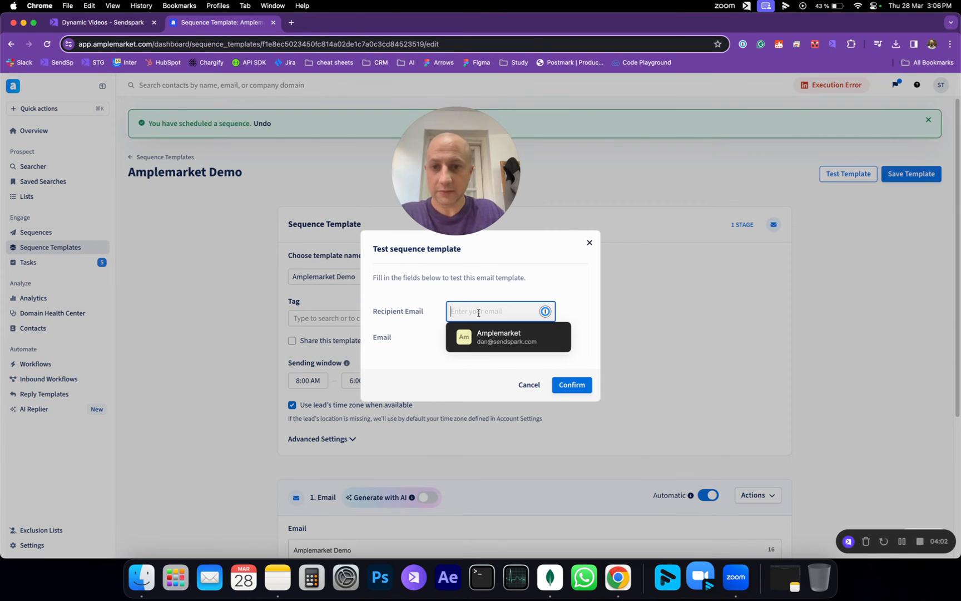
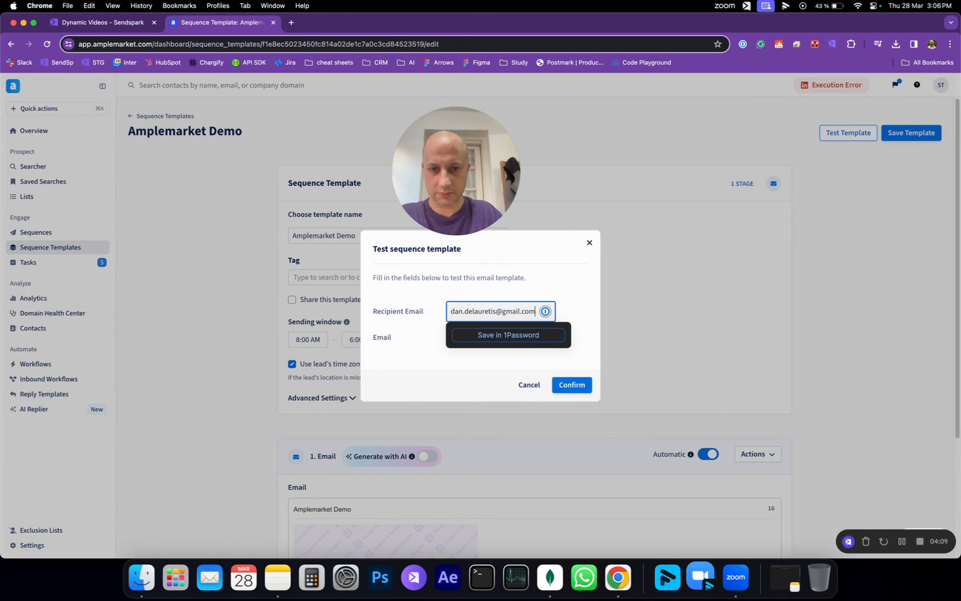
key("super+a")
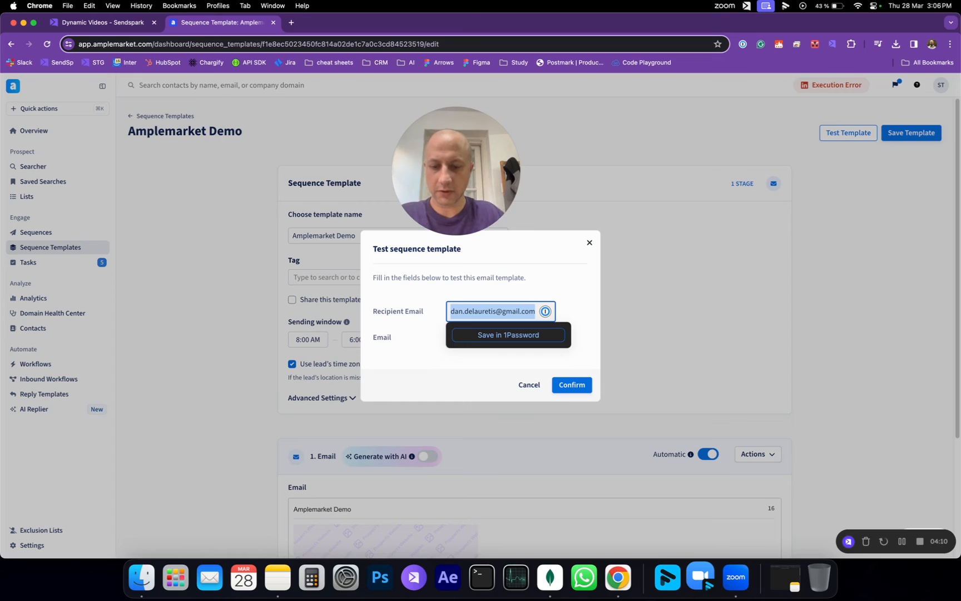
left_click(445, 378)
left_click(485, 339)
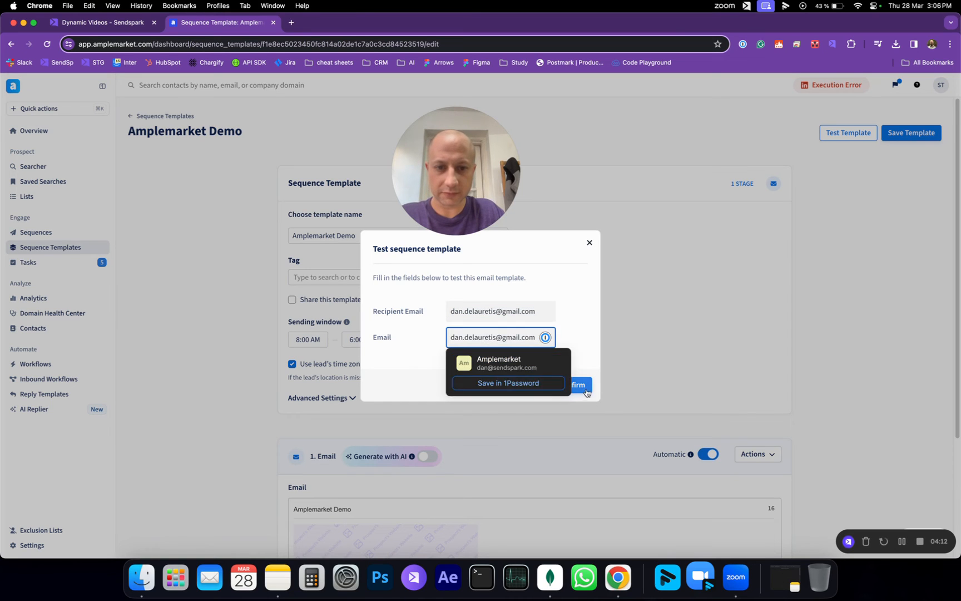
Step: Confirm sending the test email, then return to the Sequences list
left_click(590, 368)
left_click(572, 385)
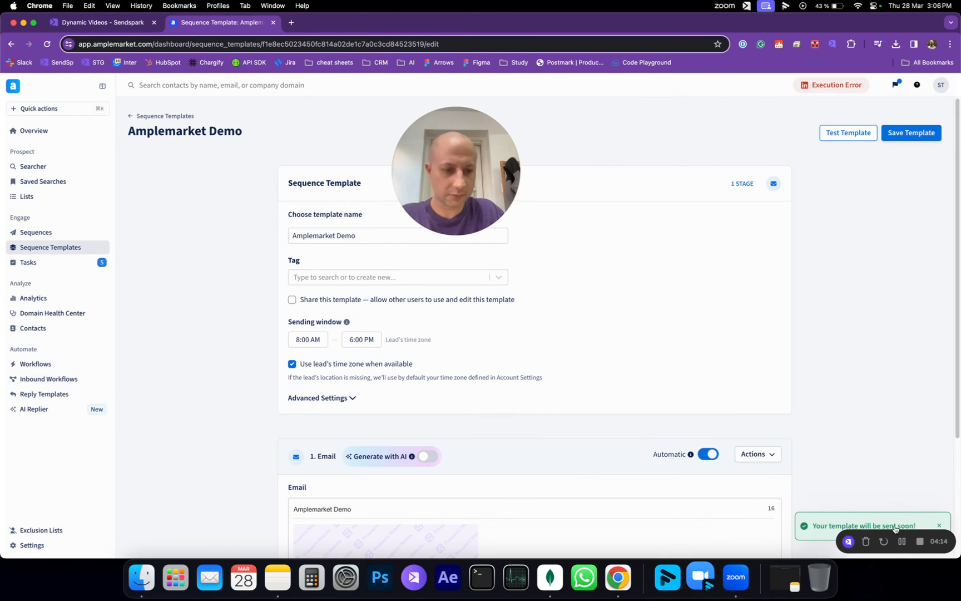
left_click(39, 233)
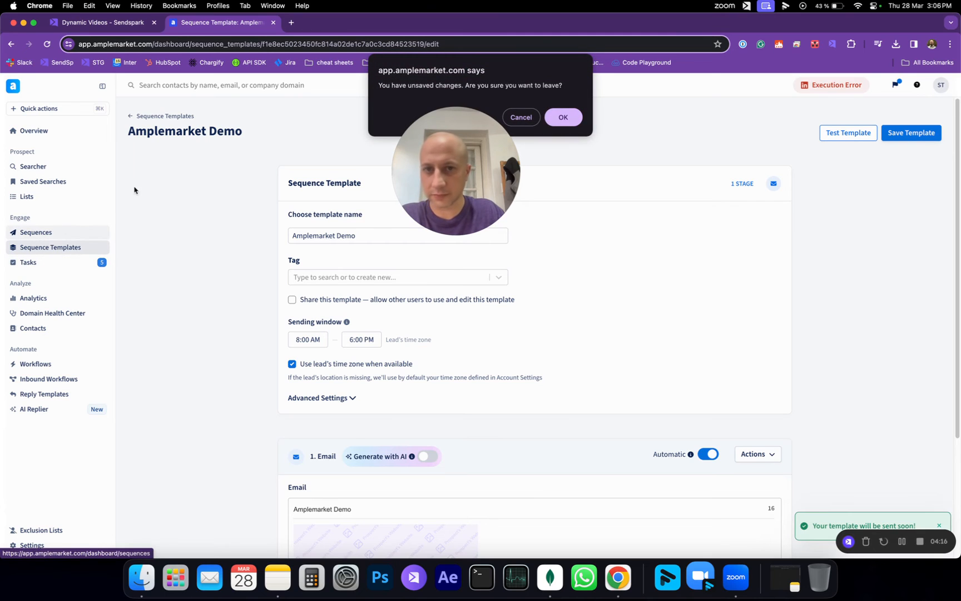
Step: Discard the template changes, check Amplemarket Demo is Processing, and move to Gmail
left_click(563, 116)
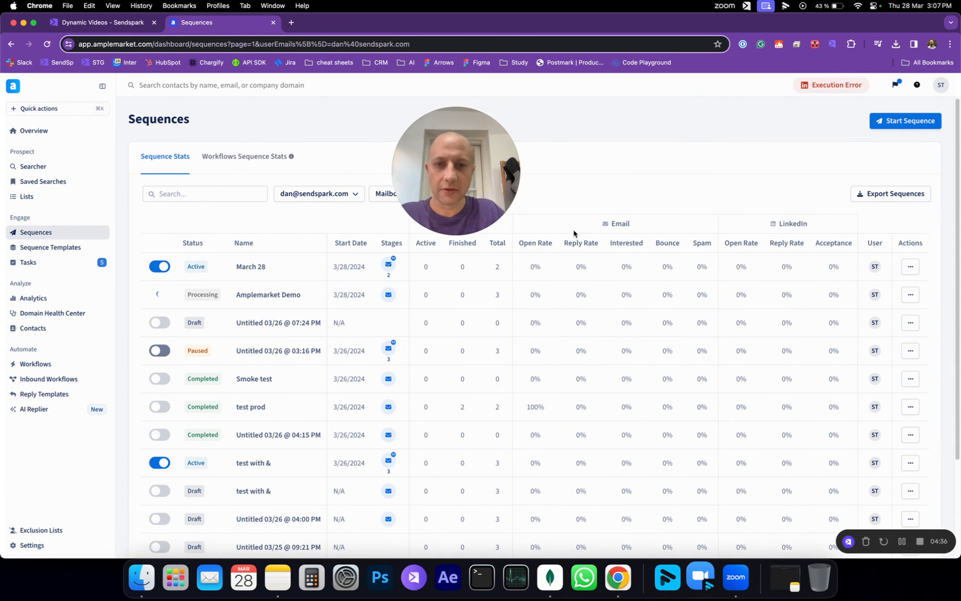
key("ctrl+Right")
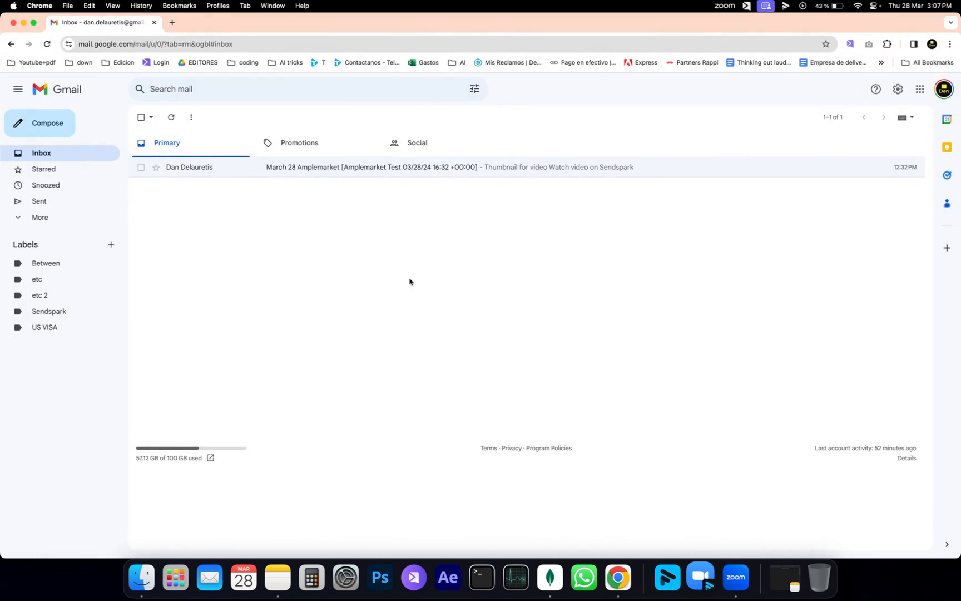
Step: Open the Amplemarket Demo test email from Primary and follow its Sendspark video thumbnail
left_click(75, 152)
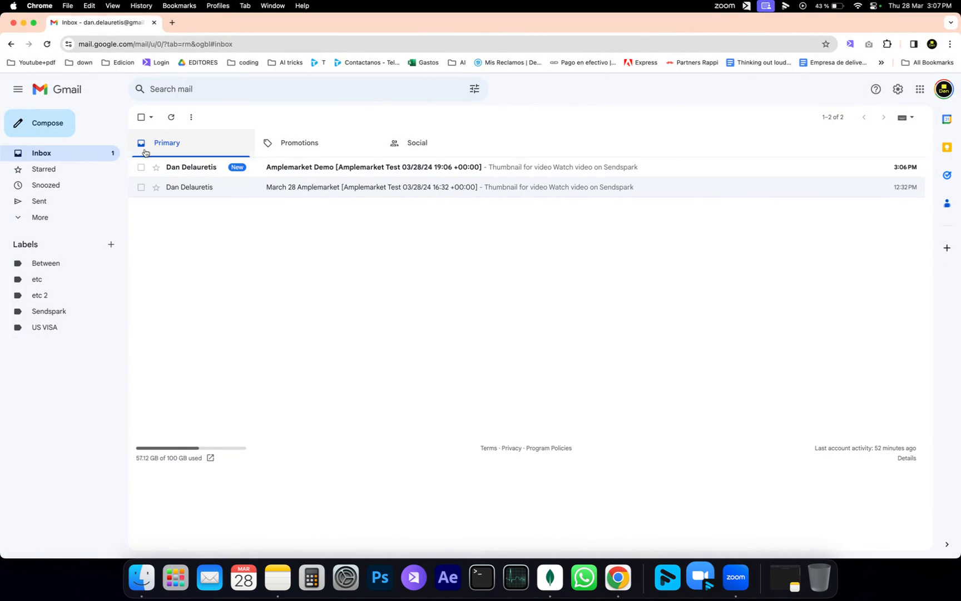
left_click(317, 173)
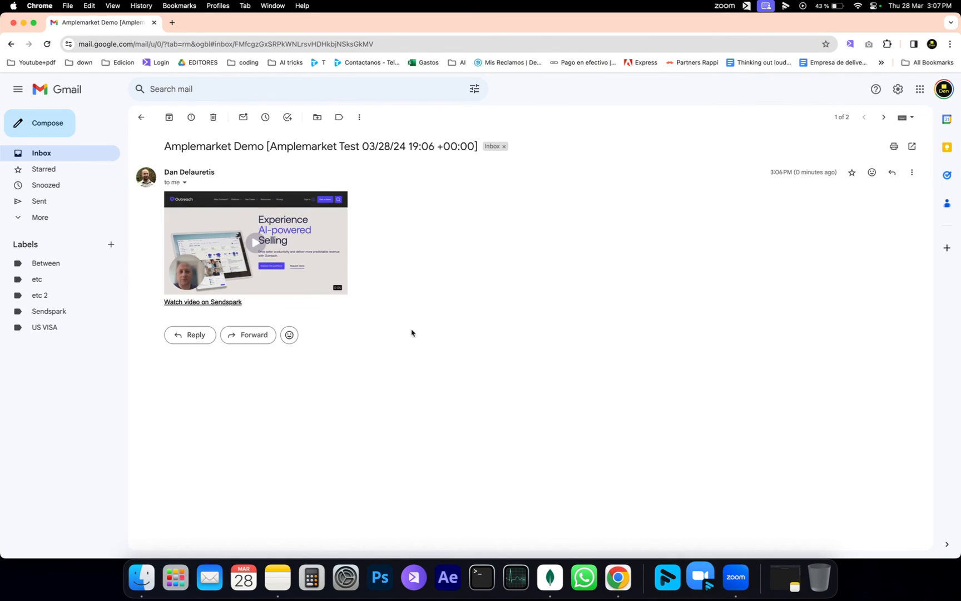
left_click(284, 256)
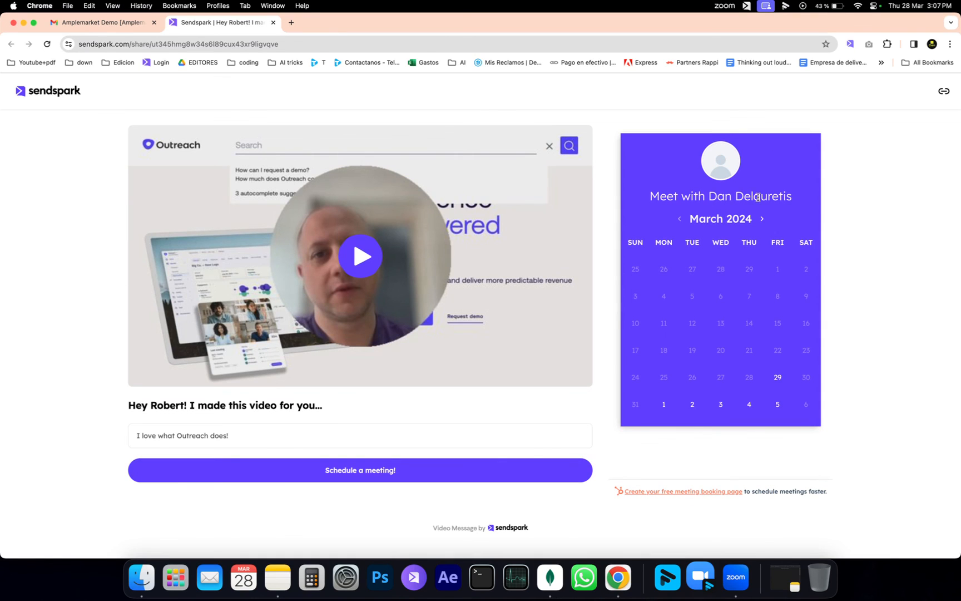
Step: After viewing the personalized Sendspark page, return to Amplemarket's Sequences list
key("ctrl+Left")
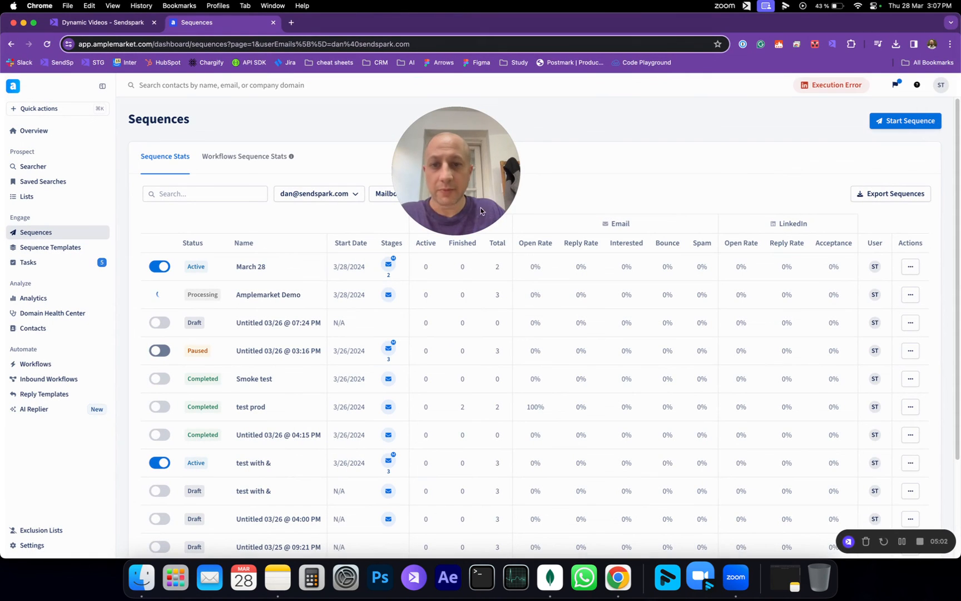